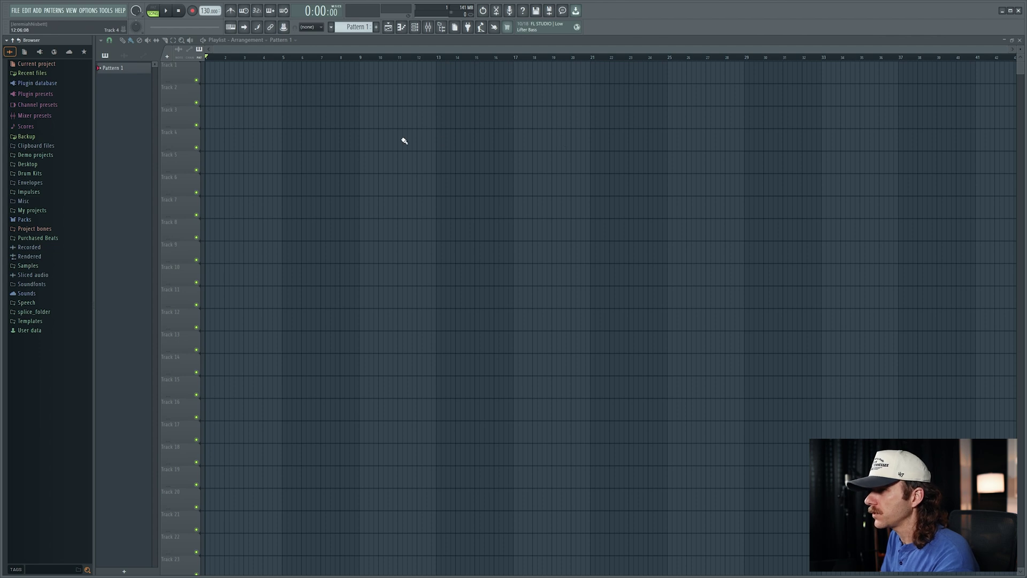
In Audio settings, keep the Audient USB Audio ASIO Driver as device at a 48000 Hz sample rate.
{"action": "left_click", "coordinate": [88, 10]}
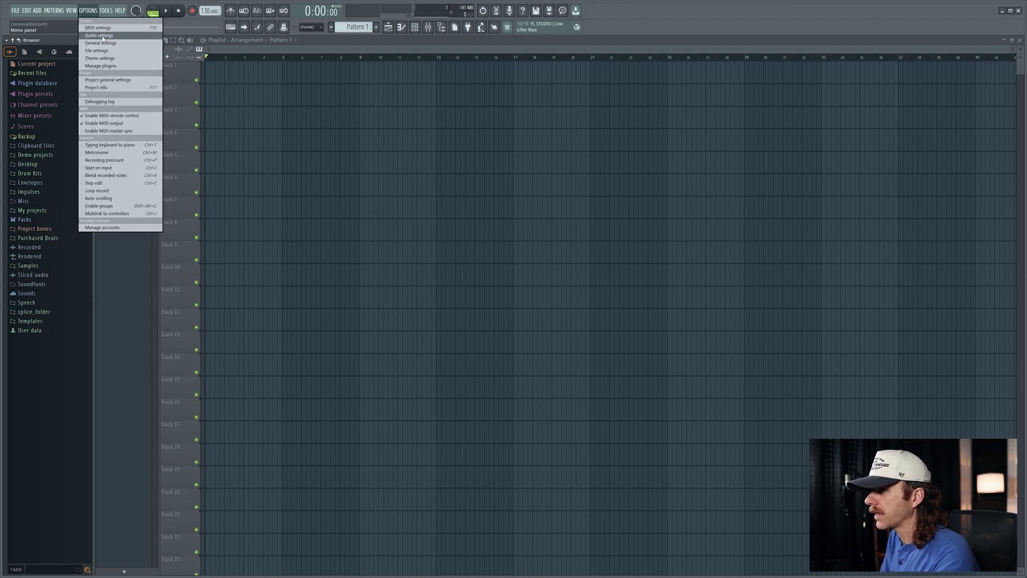
{"action": "left_click", "coordinate": [100, 35]}
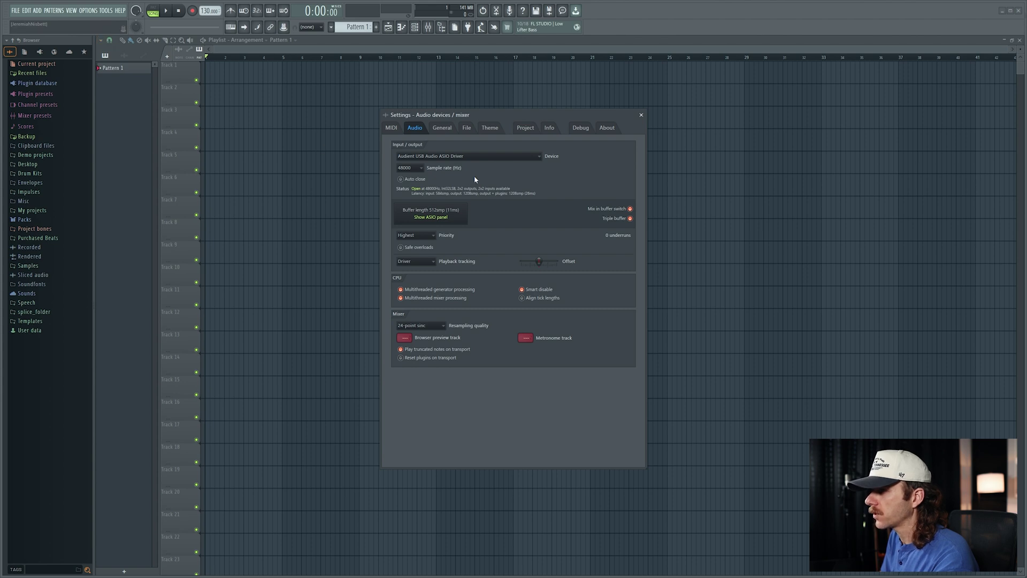
{"action": "left_click", "coordinate": [535, 158]}
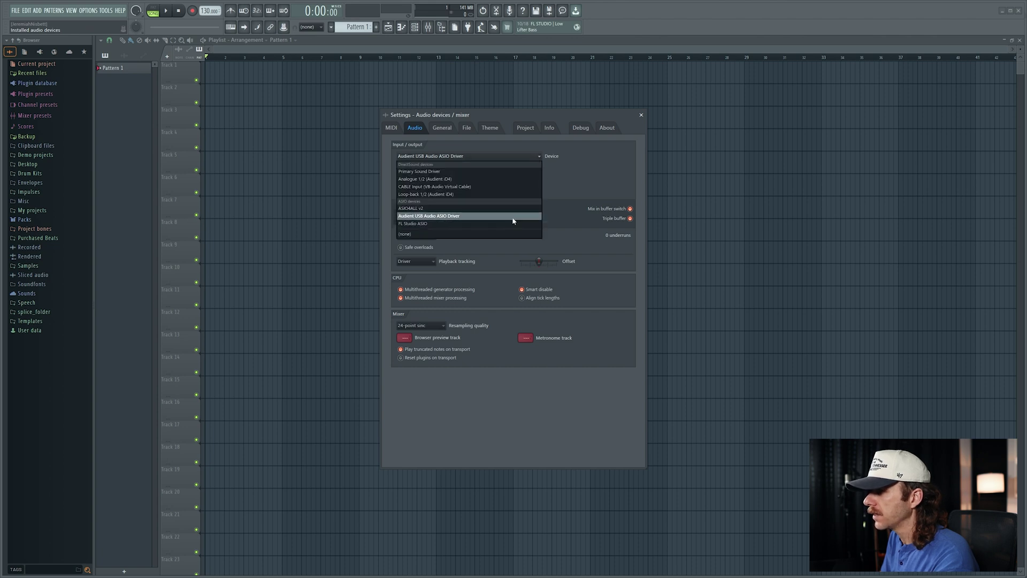
{"action": "left_click", "coordinate": [480, 215]}
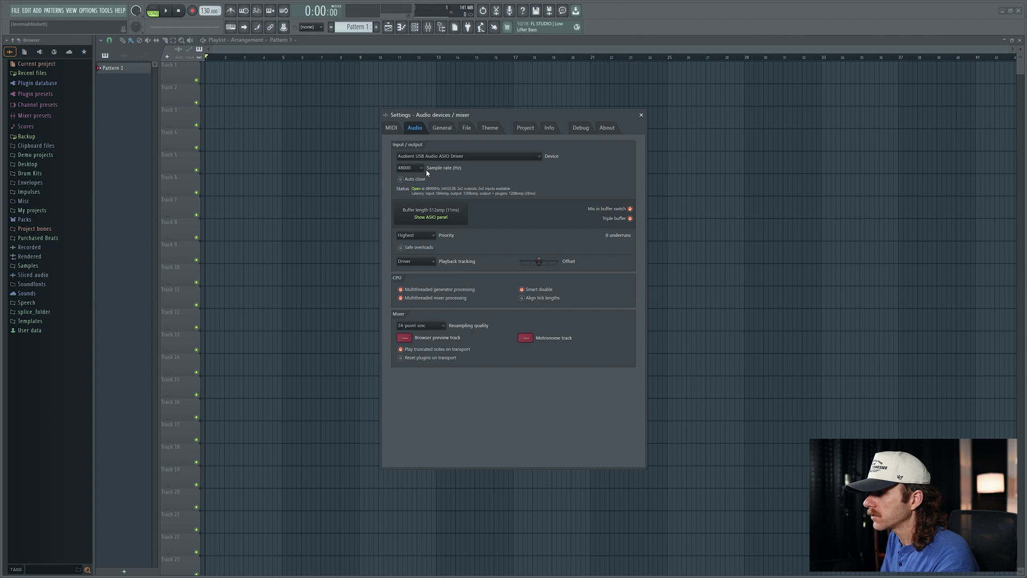
{"action": "left_click", "coordinate": [422, 168]}
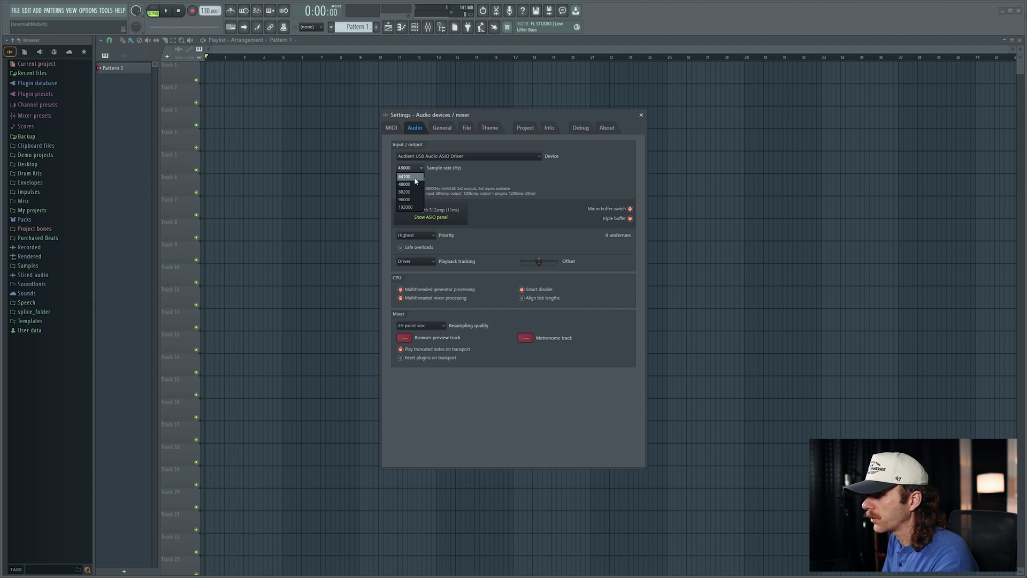
{"action": "left_click", "coordinate": [476, 222]}
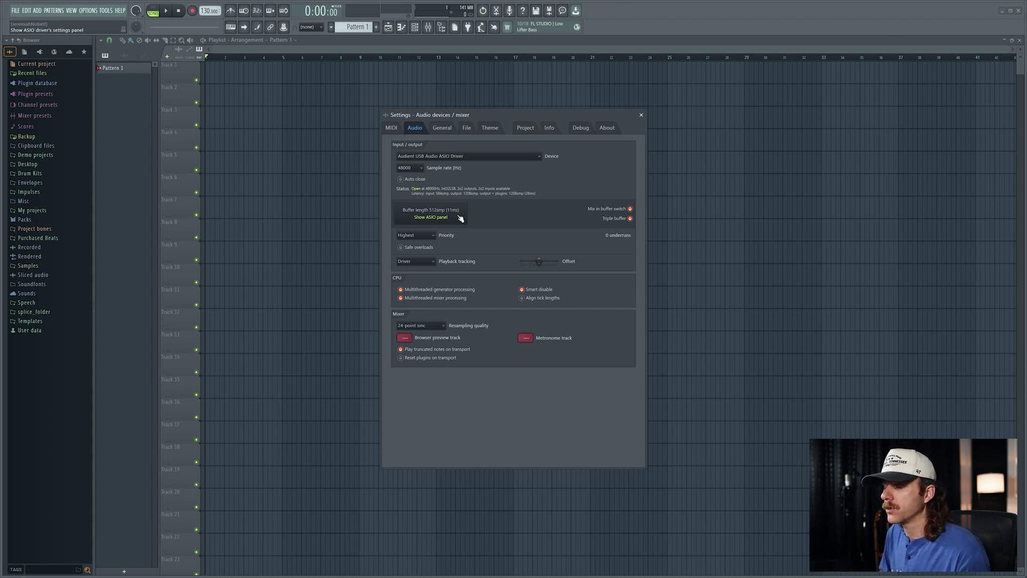
Close the Settings window, leaving the sample rate at 48000 Hz.
{"action": "left_click", "coordinate": [642, 114]}
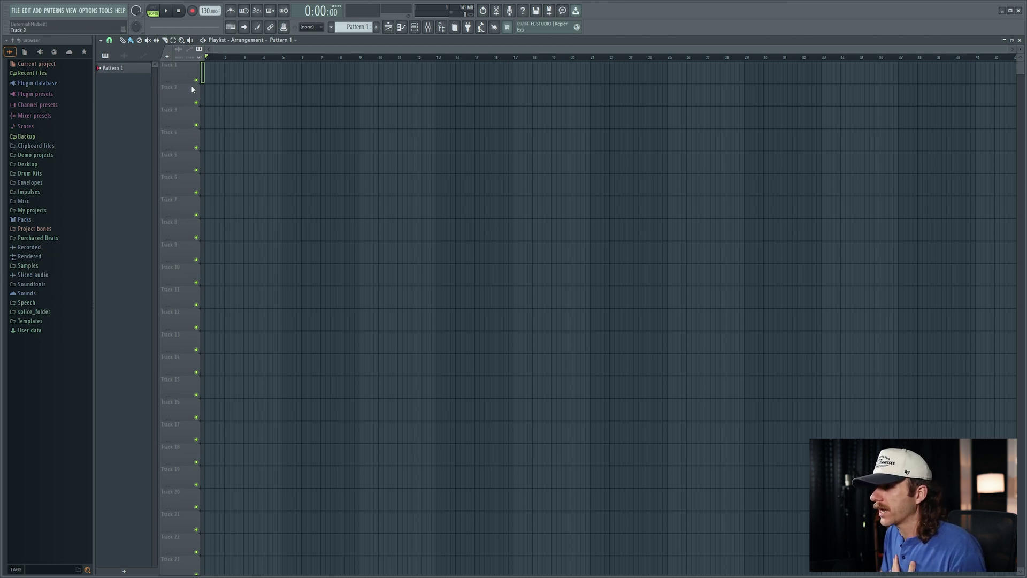
Set Track 1's track mode to an audio track on Insert 1.
{"action": "right_click", "coordinate": [183, 62]}
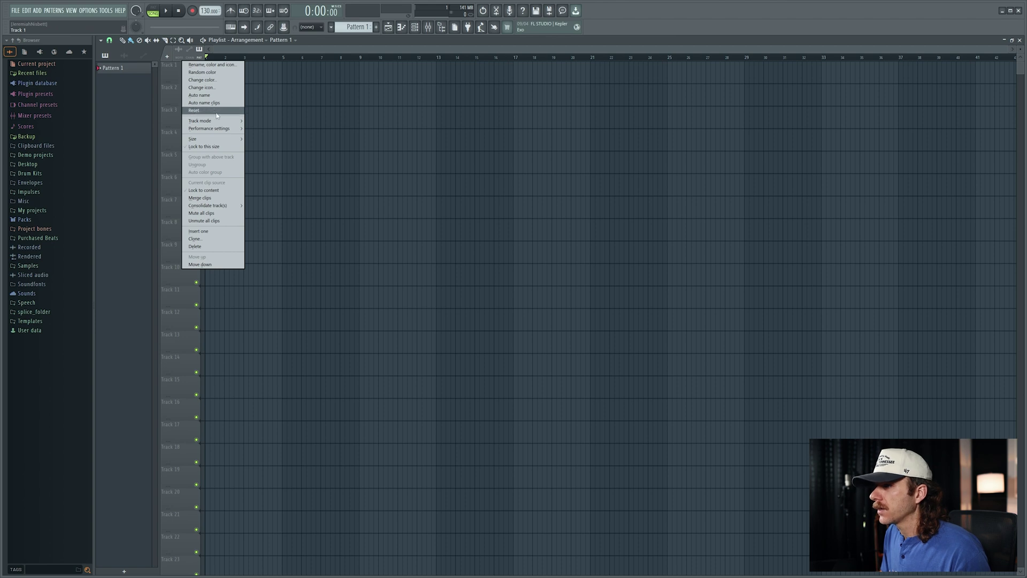
{"action": "mouse_move", "coordinate": [220, 122]}
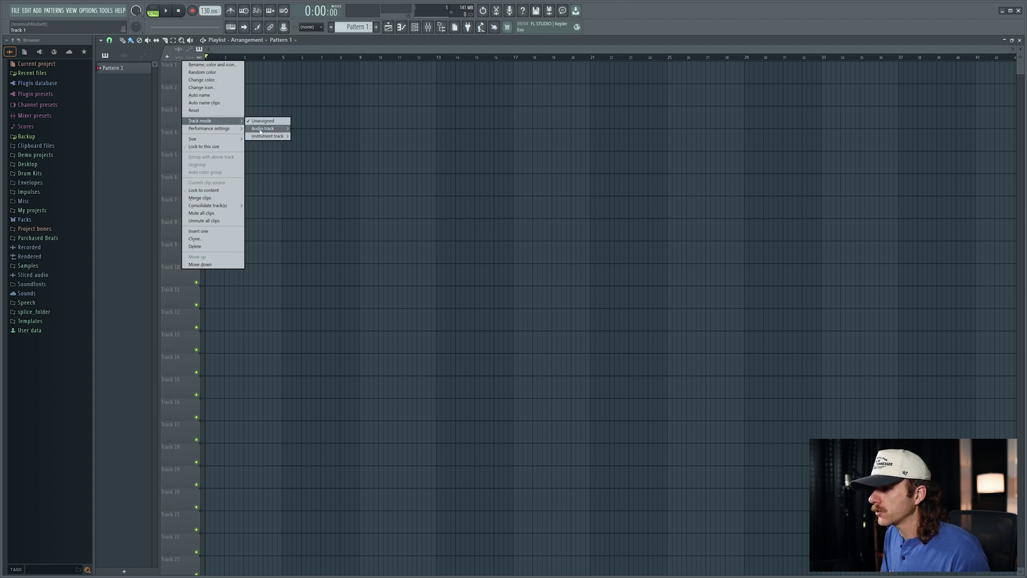
{"action": "mouse_move", "coordinate": [270, 129]}
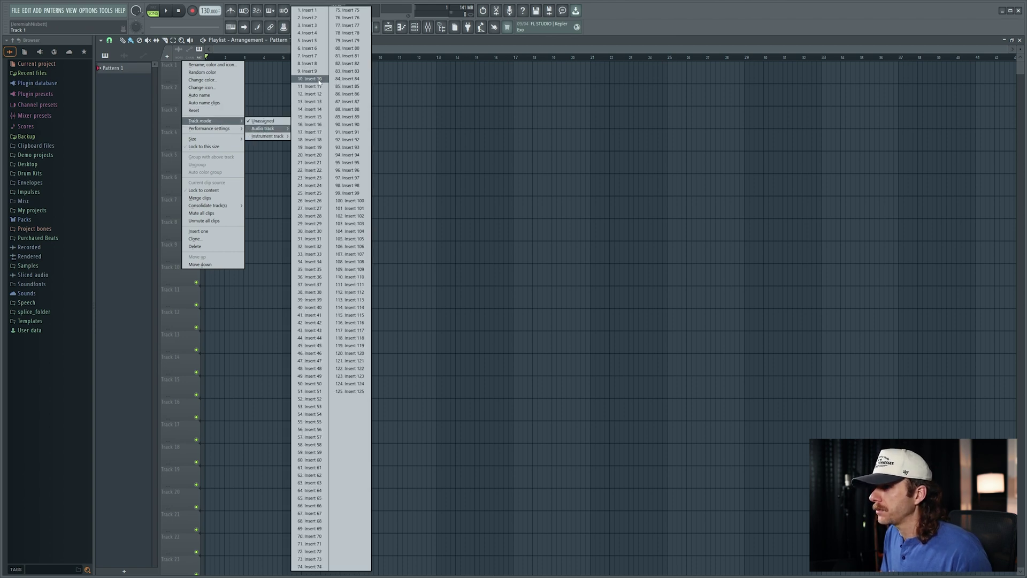
{"action": "left_click", "coordinate": [314, 12]}
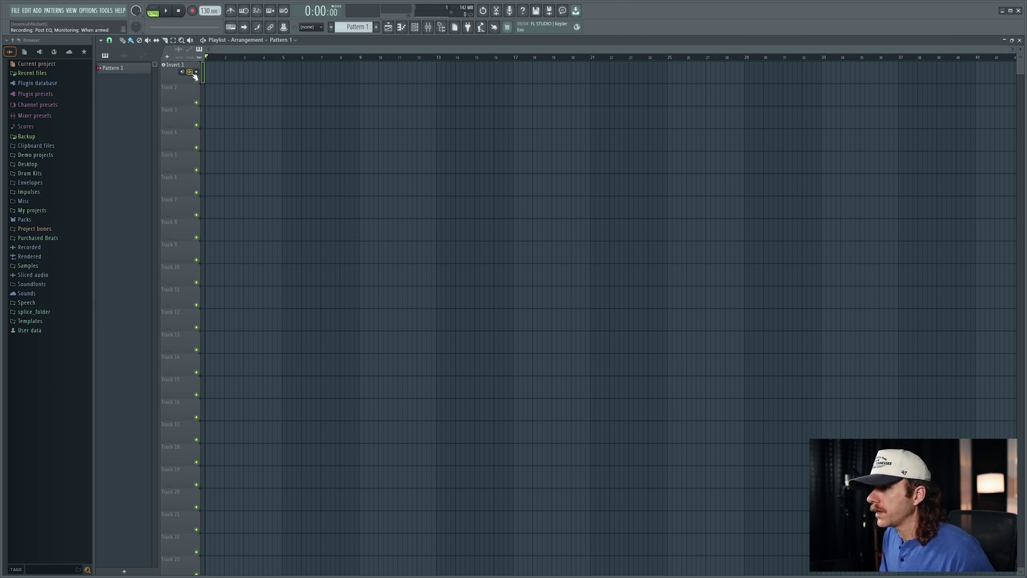
Turn Insert 1's monitoring off and record external input only.
{"action": "right_click", "coordinate": [191, 72]}
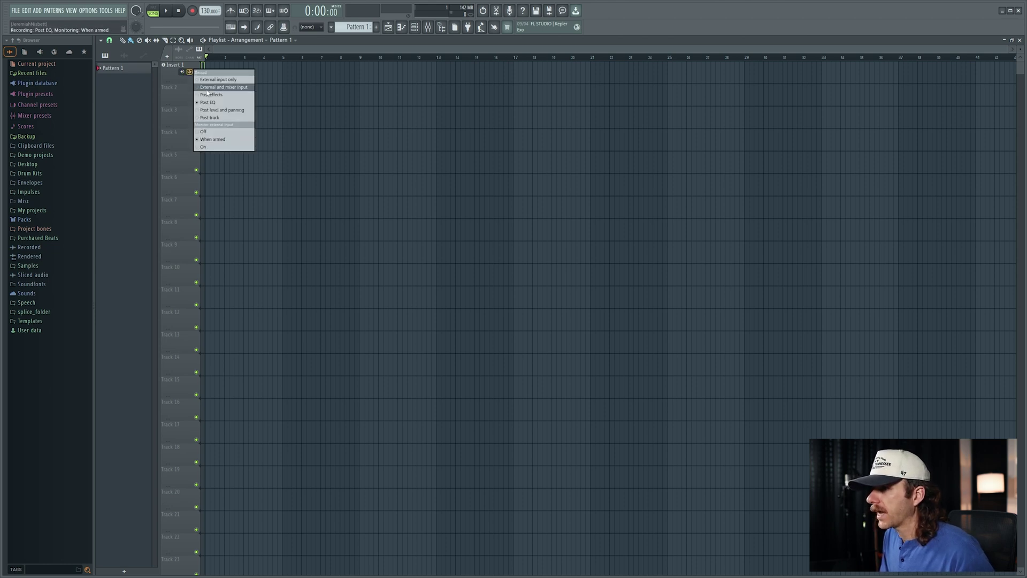
{"action": "left_click", "coordinate": [220, 131]}
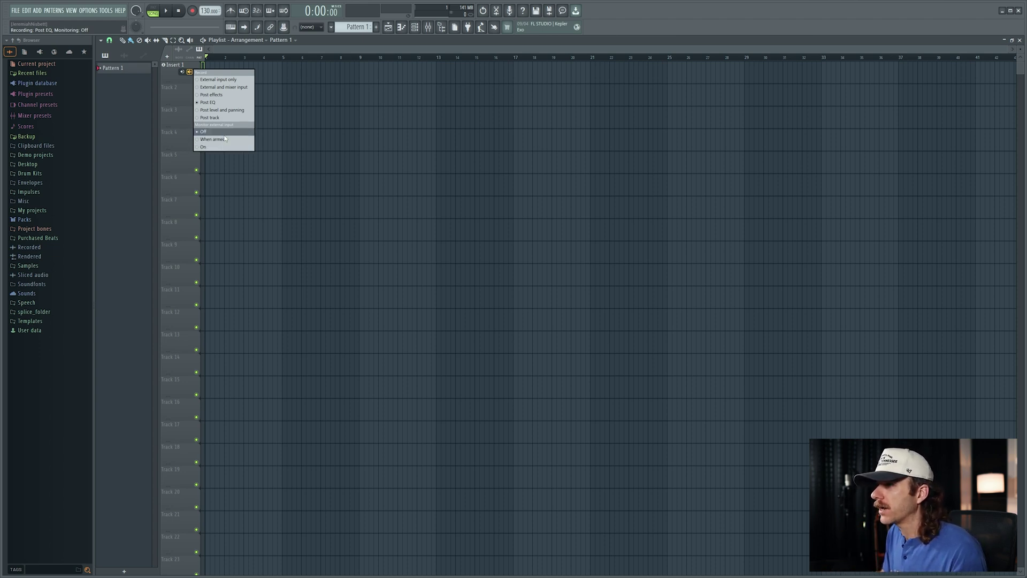
{"action": "left_click", "coordinate": [214, 79]}
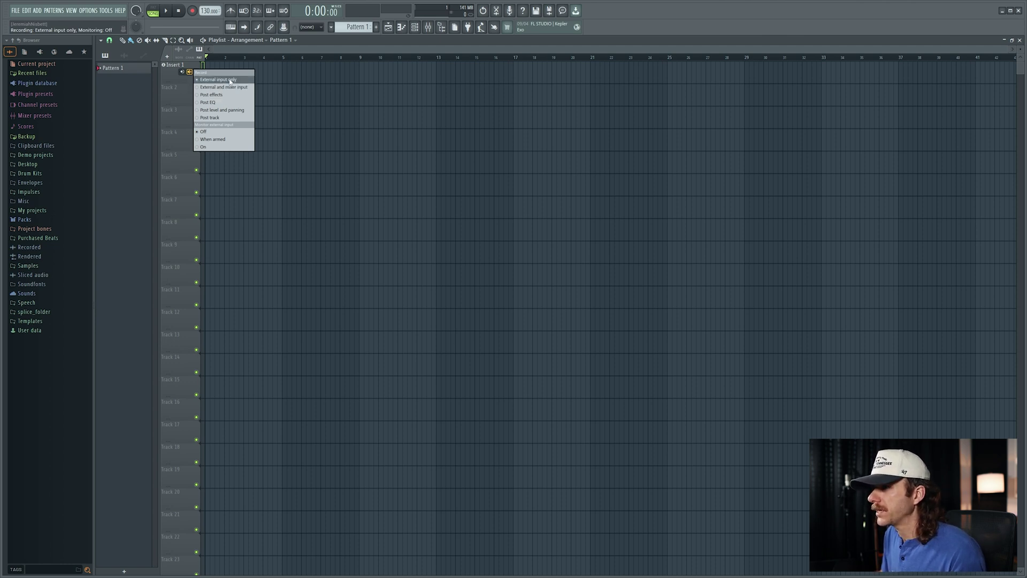
{"action": "left_click", "coordinate": [231, 80]}
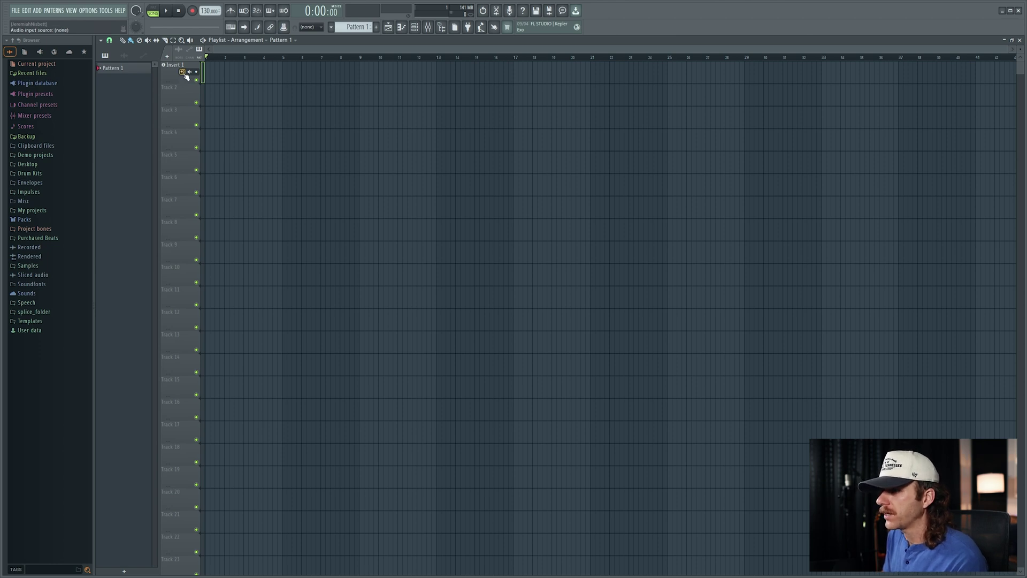
Set Insert 1 to record from Analogue 1, enlarge its track row, and review its monitoring options.
{"action": "left_click", "coordinate": [182, 73]}
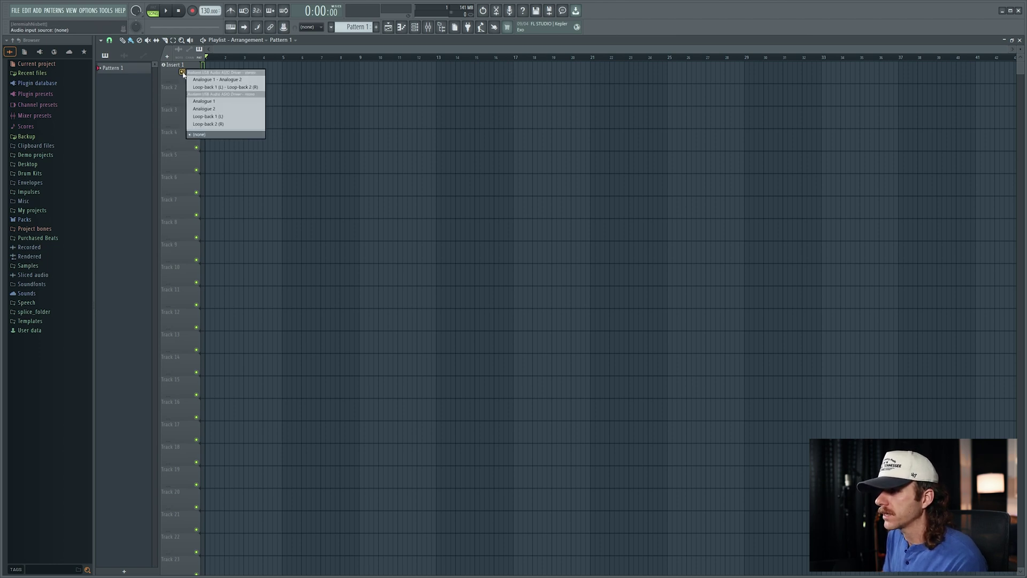
{"action": "left_click", "coordinate": [218, 102]}
{"action": "left_click_drag", "start_coordinate": [190, 84], "coordinate": [193, 160]}
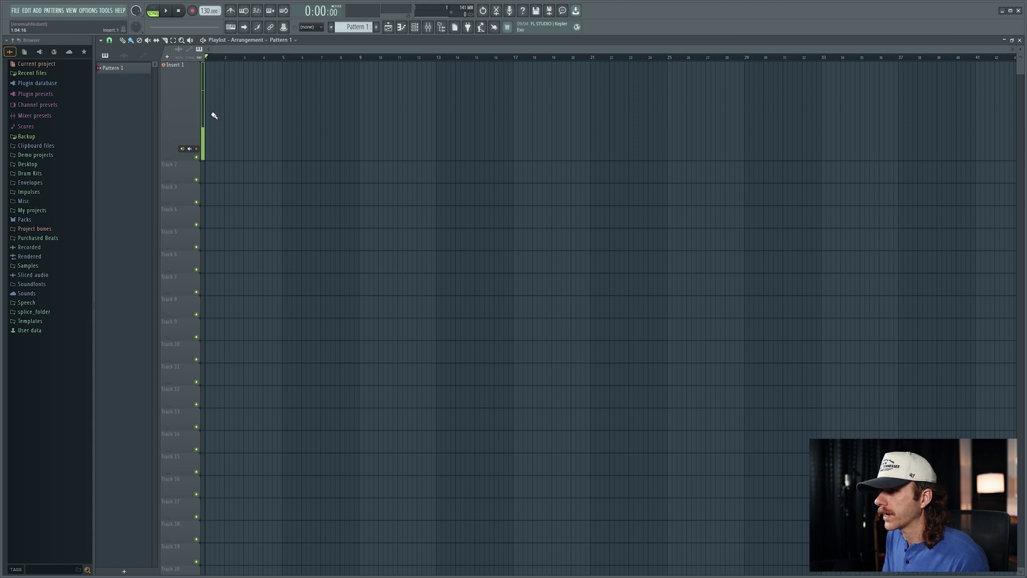
{"action": "left_click", "coordinate": [194, 151]}
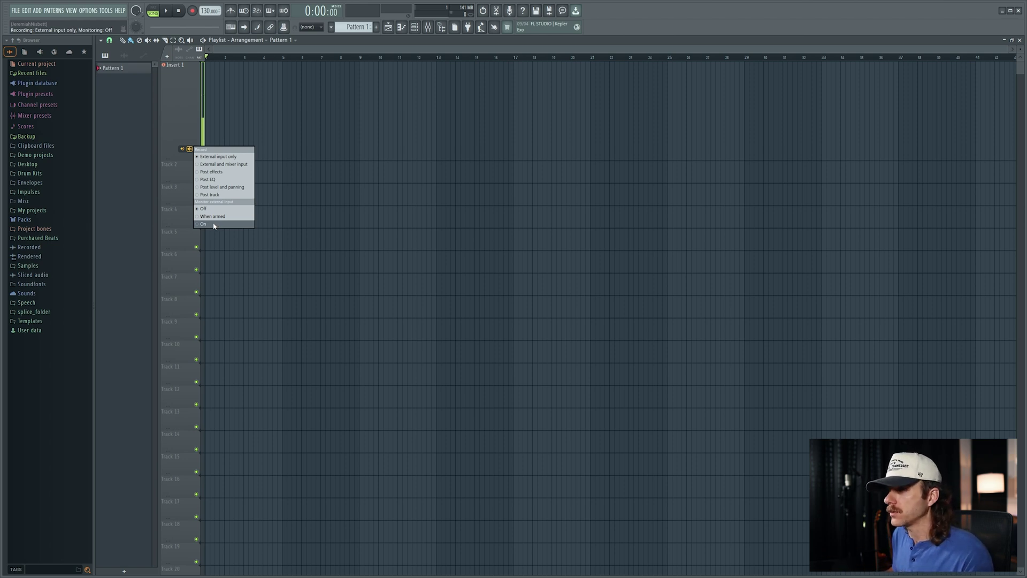
{"action": "left_click", "coordinate": [213, 224]}
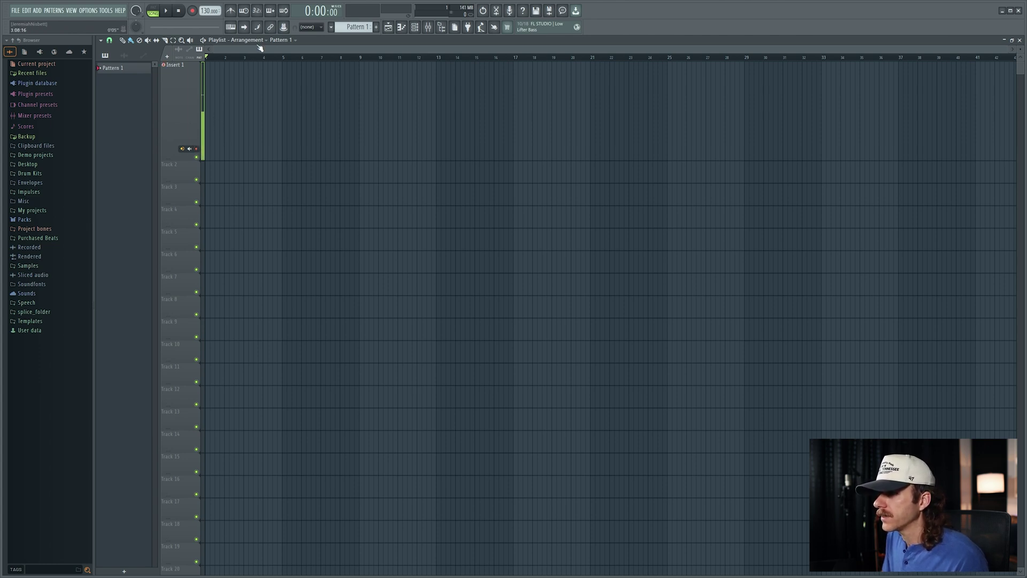
Leave the recording countdown and metronome off, then arm recording.
{"action": "left_click", "coordinate": [257, 11]}
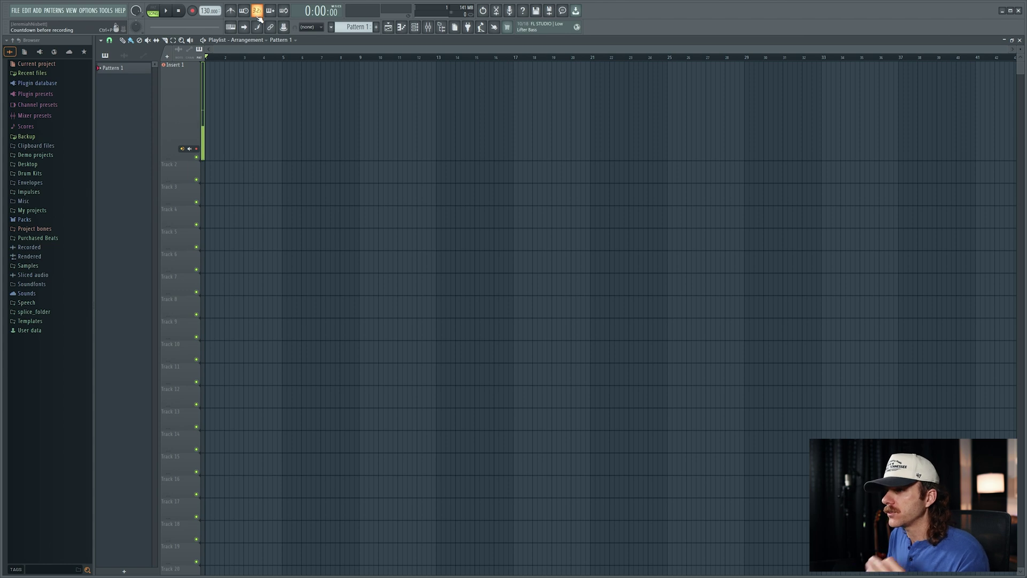
{"action": "left_click", "coordinate": [255, 16]}
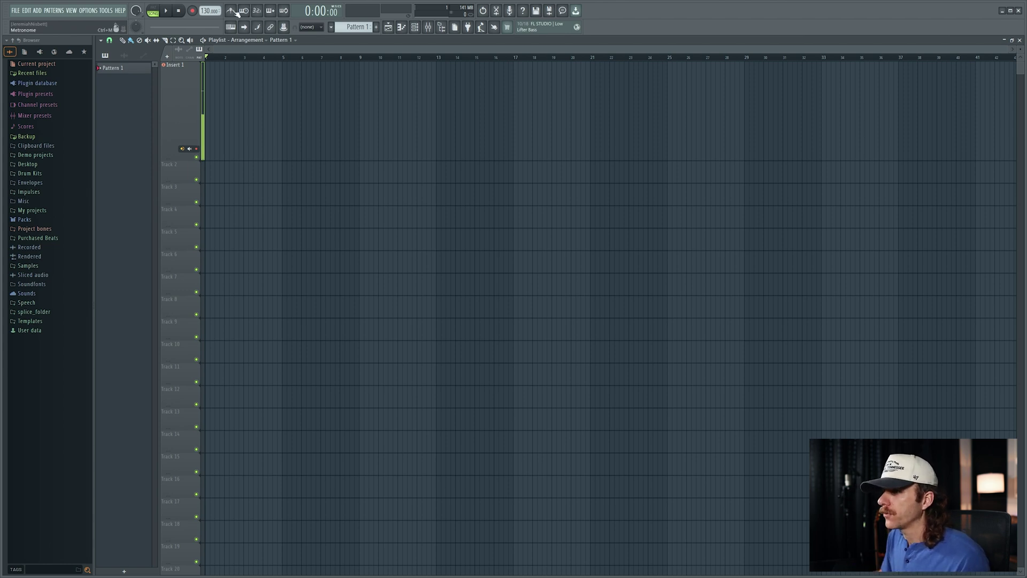
{"action": "left_click", "coordinate": [234, 11]}
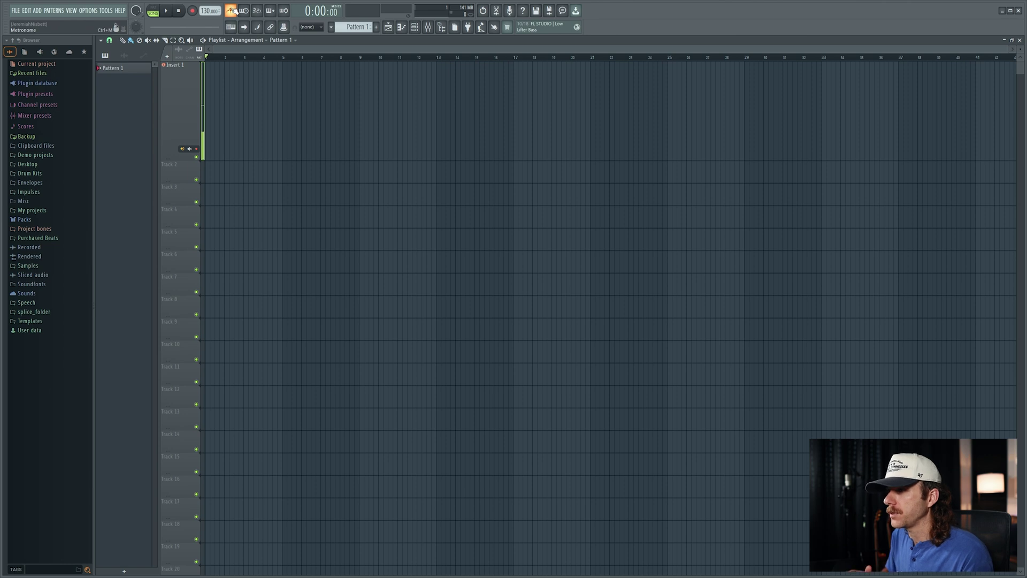
{"action": "left_click", "coordinate": [234, 12]}
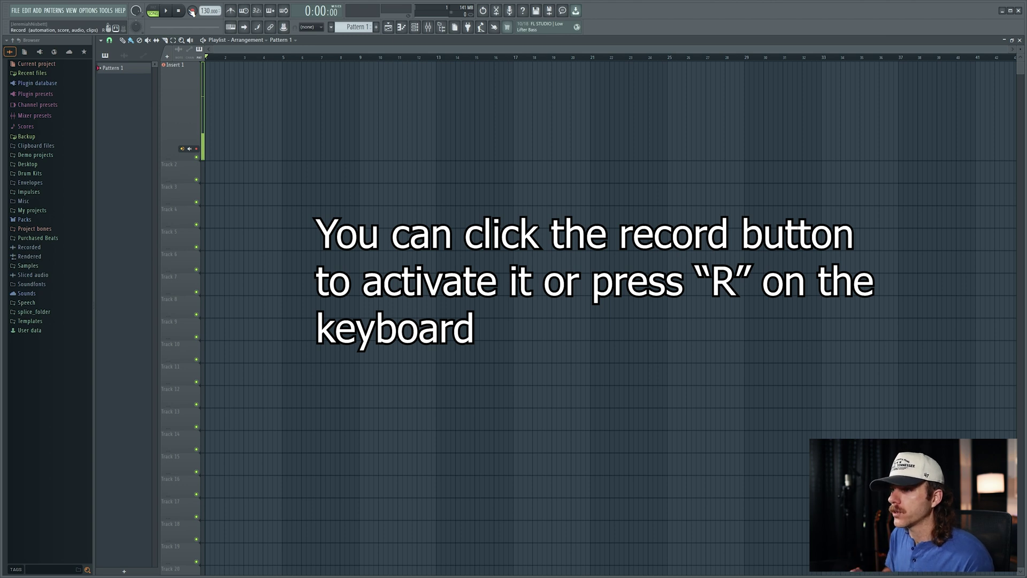
{"action": "left_click", "coordinate": [192, 11]}
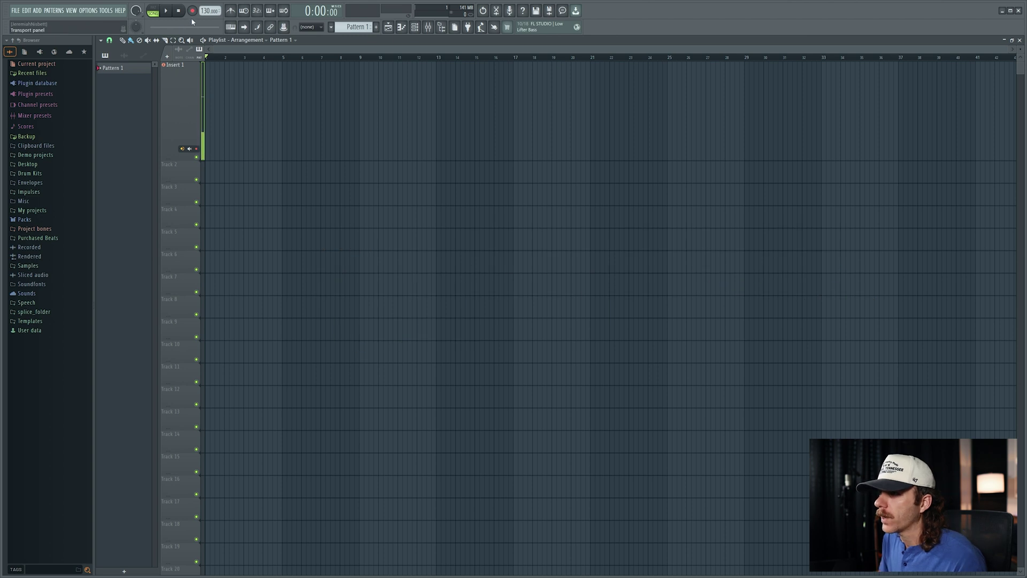
Check the recording filter, then record a vocal take onto Insert 1 from the playlist start.
{"action": "right_click", "coordinate": [193, 13]}
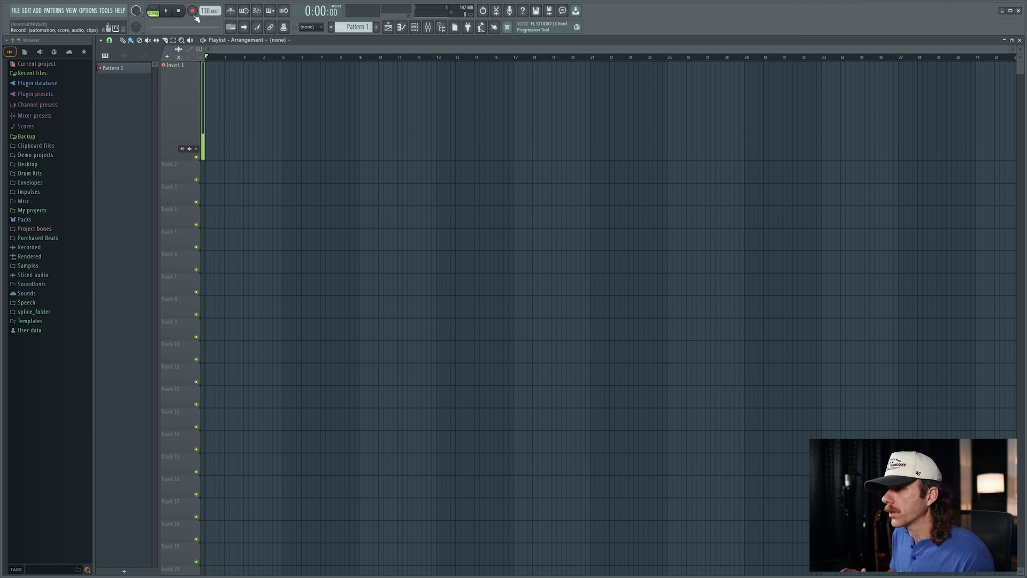
{"action": "key", "text": "space"}
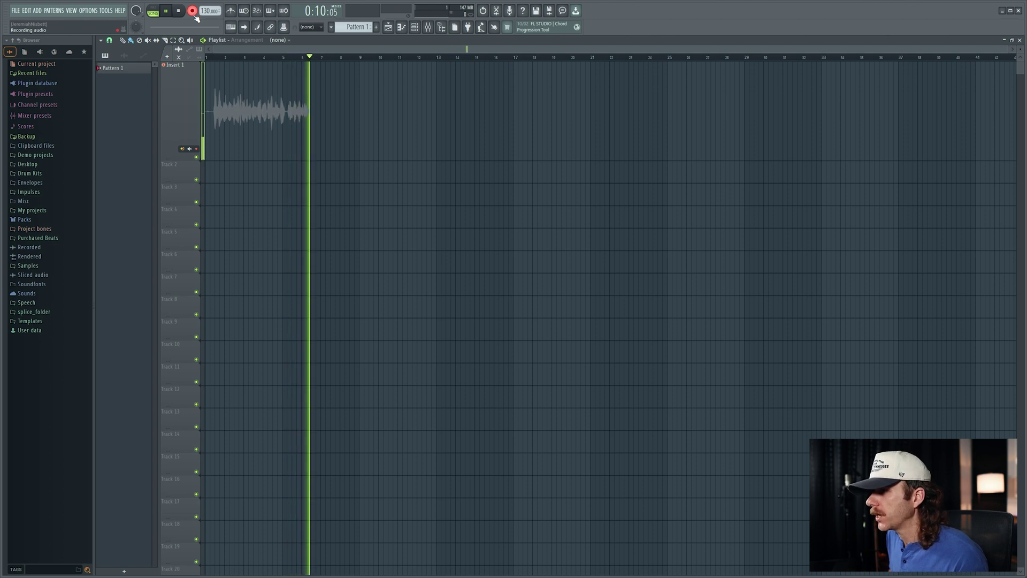
{"action": "key", "text": "space"}
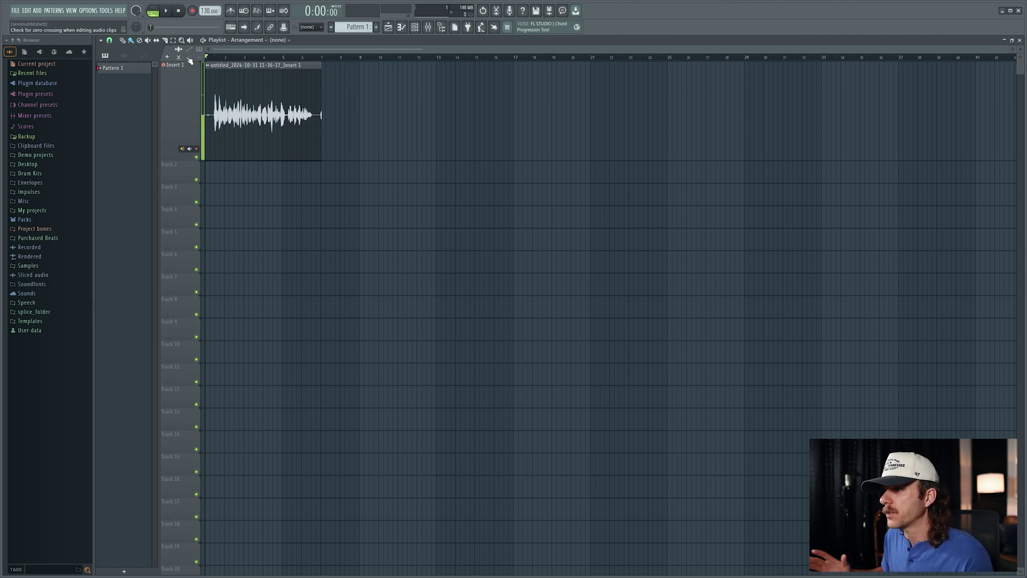
Toggle the Disarm on stop recording option.
{"action": "right_click", "coordinate": [194, 11]}
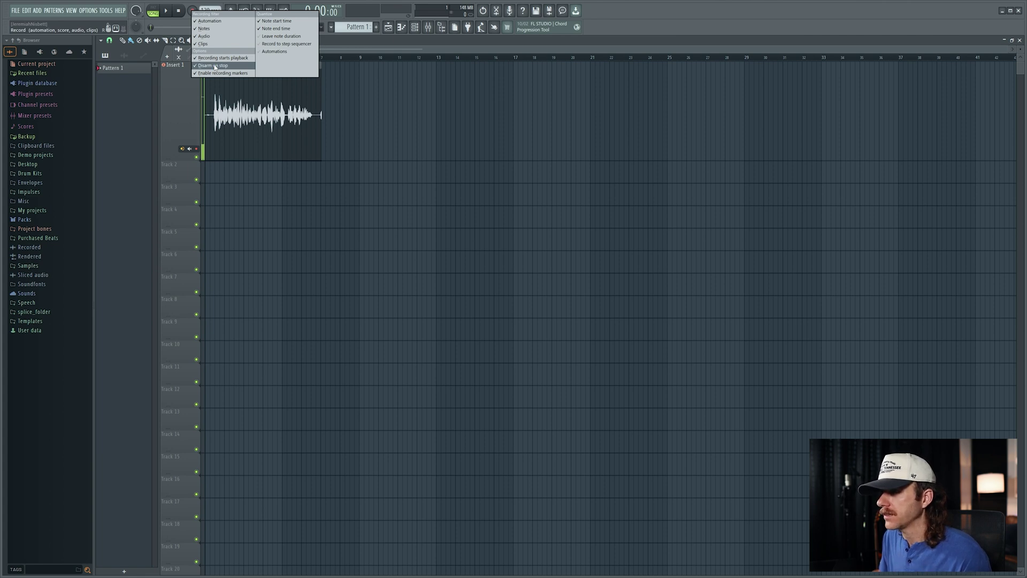
{"action": "left_click", "coordinate": [288, 106]}
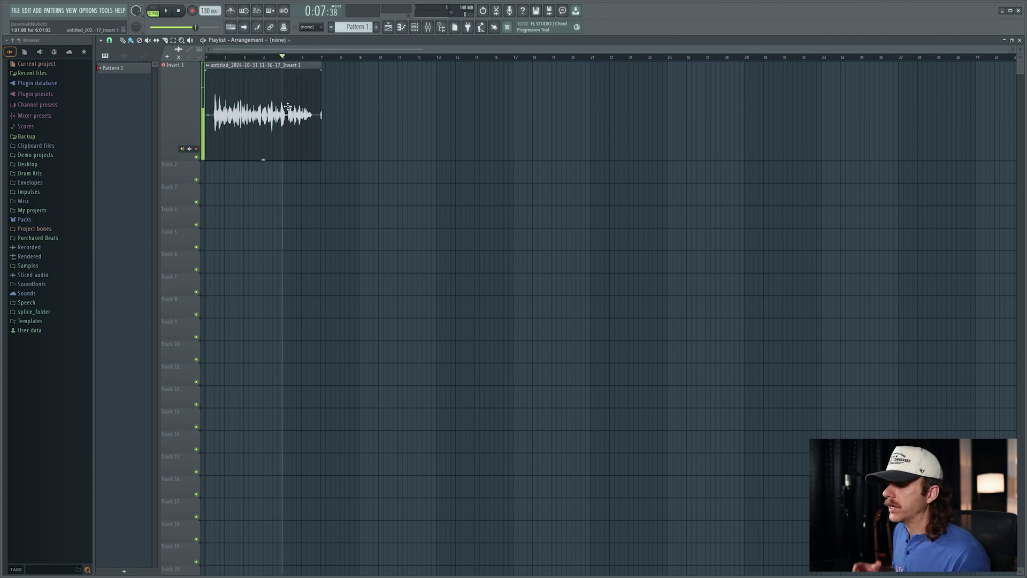
Select the recorded vocal clip, shift it down onto Track 2, and bring up Track 2's options.
{"action": "left_click", "coordinate": [240, 118]}
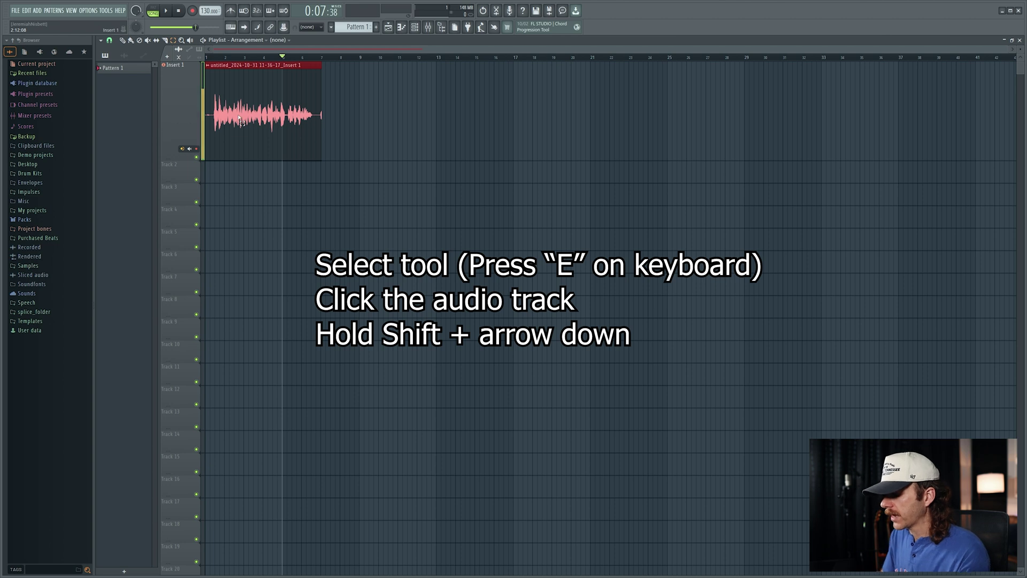
{"action": "key", "text": "shift+Down"}
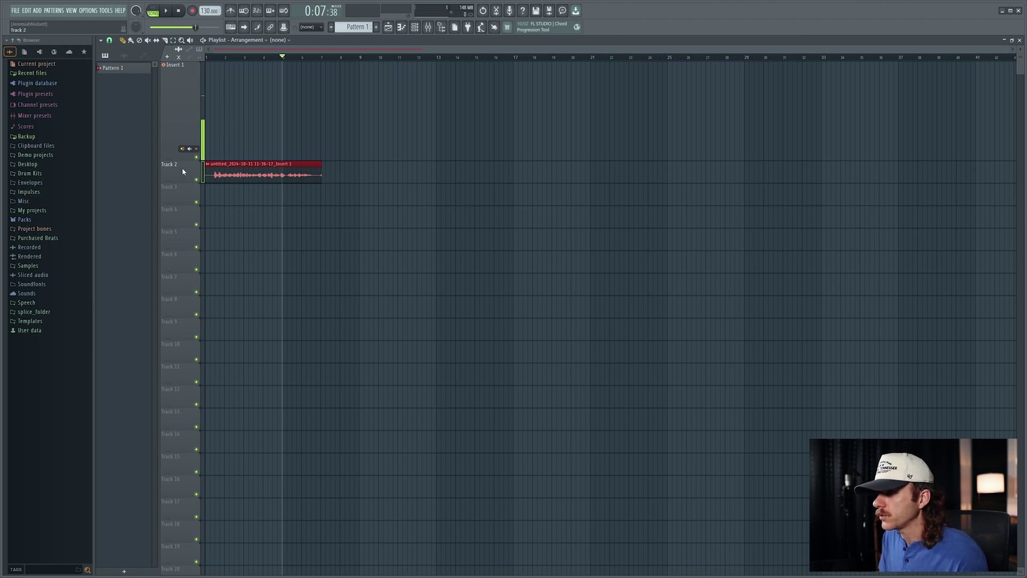
{"action": "right_click", "coordinate": [182, 169]}
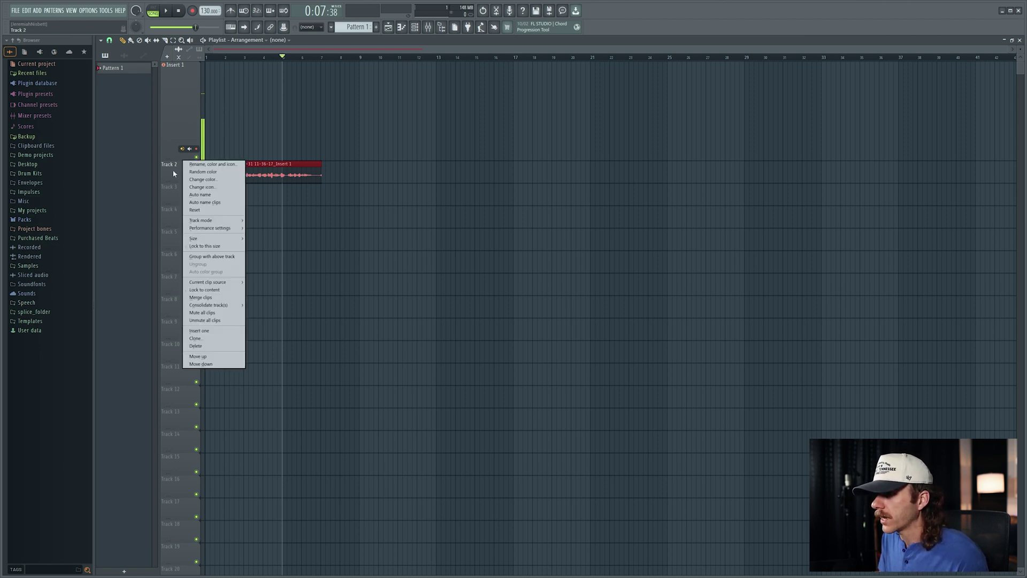
Set Track 2's track mode to an audio track on Insert 2.
{"action": "mouse_move", "coordinate": [225, 220]}
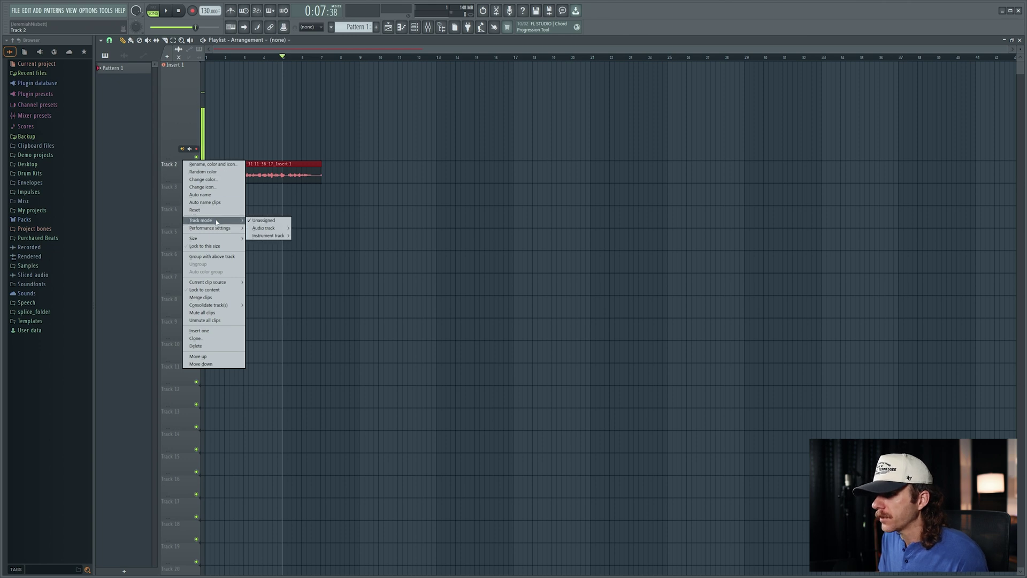
{"action": "mouse_move", "coordinate": [266, 228]}
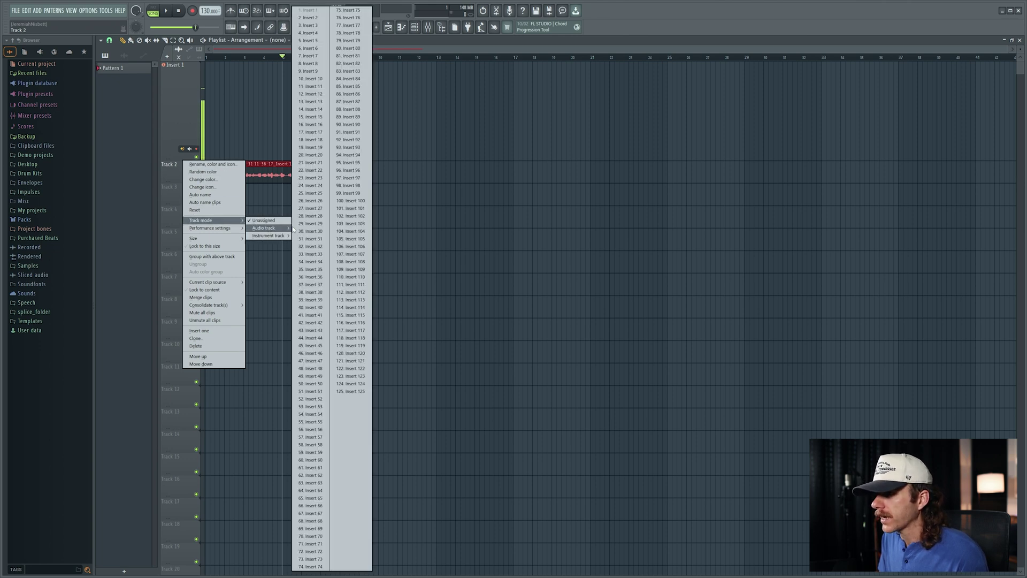
{"action": "left_click", "coordinate": [318, 18]}
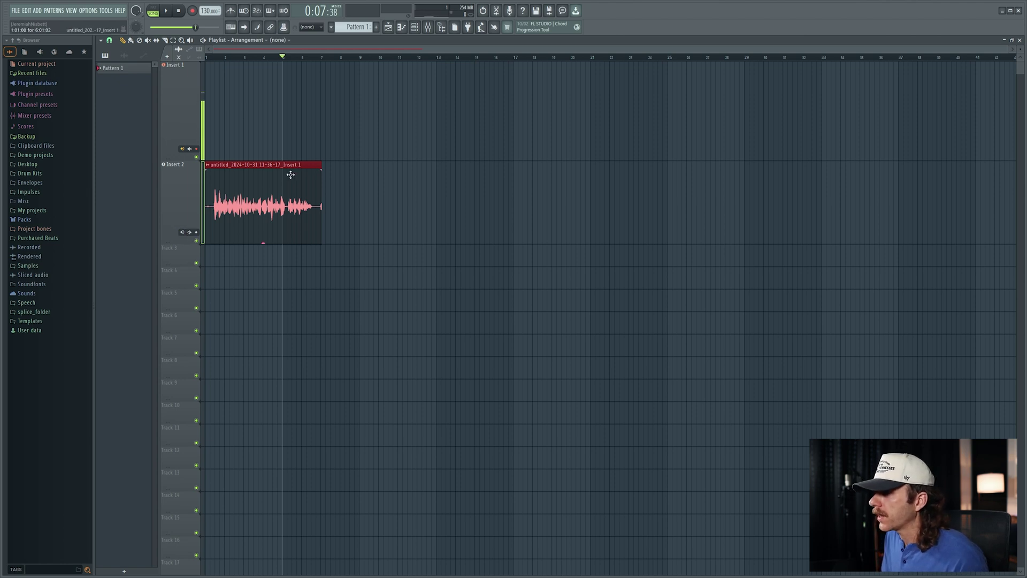
Load Auto-Tune EFX into Slot 1 of mixer Insert 2.
{"action": "left_click", "coordinate": [431, 30]}
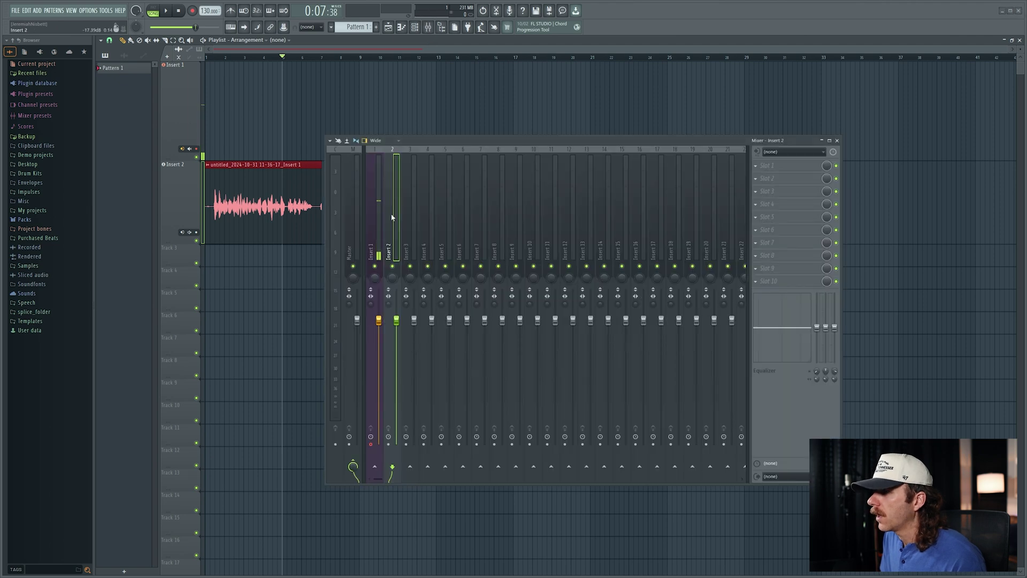
{"action": "left_click", "coordinate": [803, 169]}
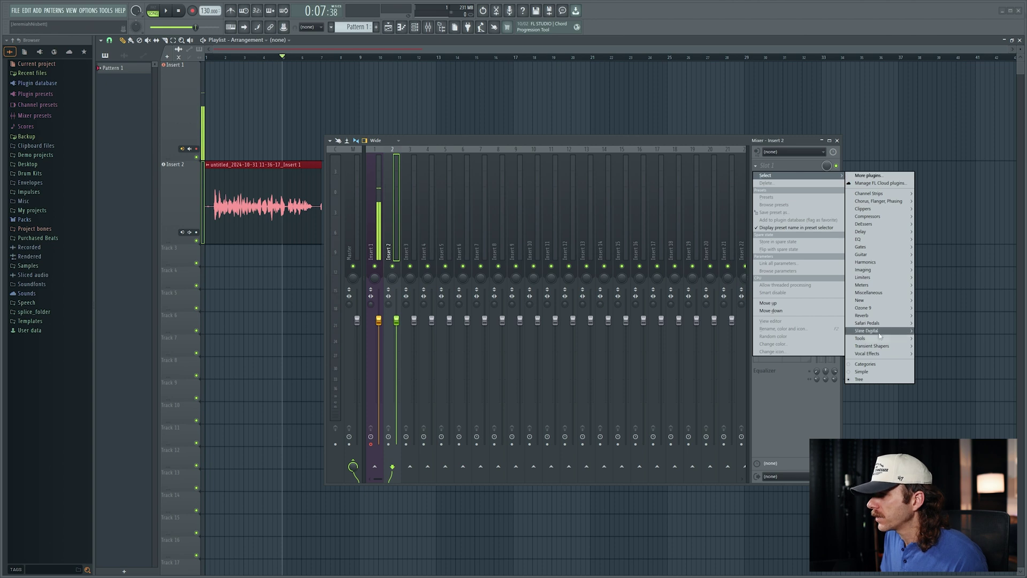
{"action": "mouse_move", "coordinate": [883, 354]}
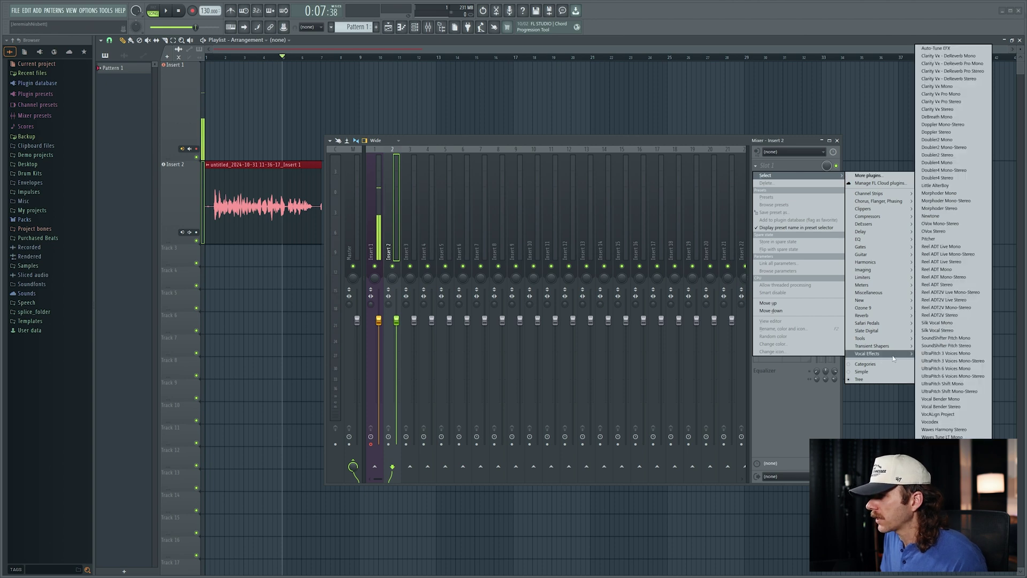
{"action": "left_click", "coordinate": [935, 59]}
Add the F6-RTA Stereo EQ in Slot 2 and CLA-76 Stereo compressor in Slot 3.
{"action": "left_click", "coordinate": [797, 178]}
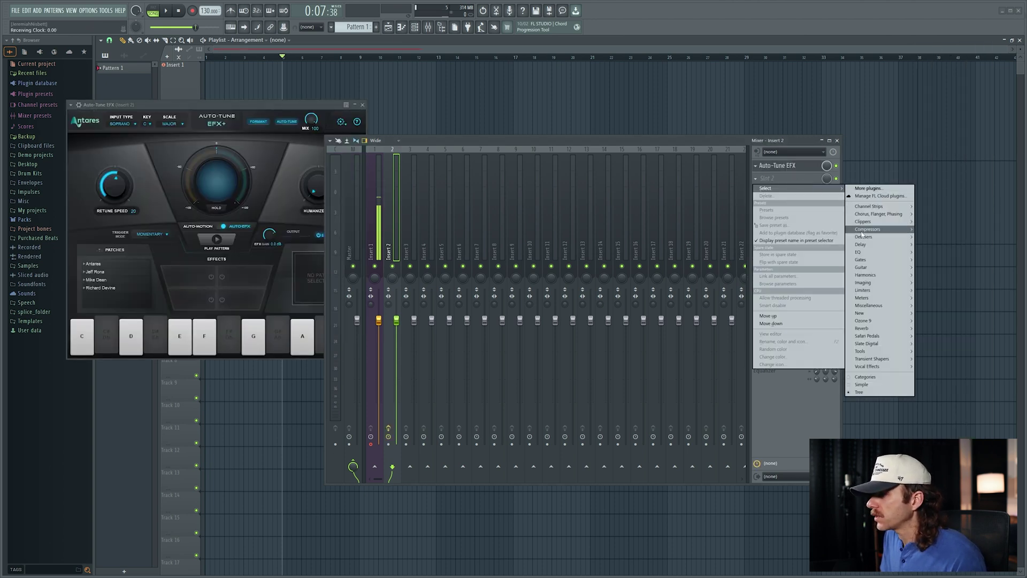
{"action": "mouse_move", "coordinate": [878, 252]}
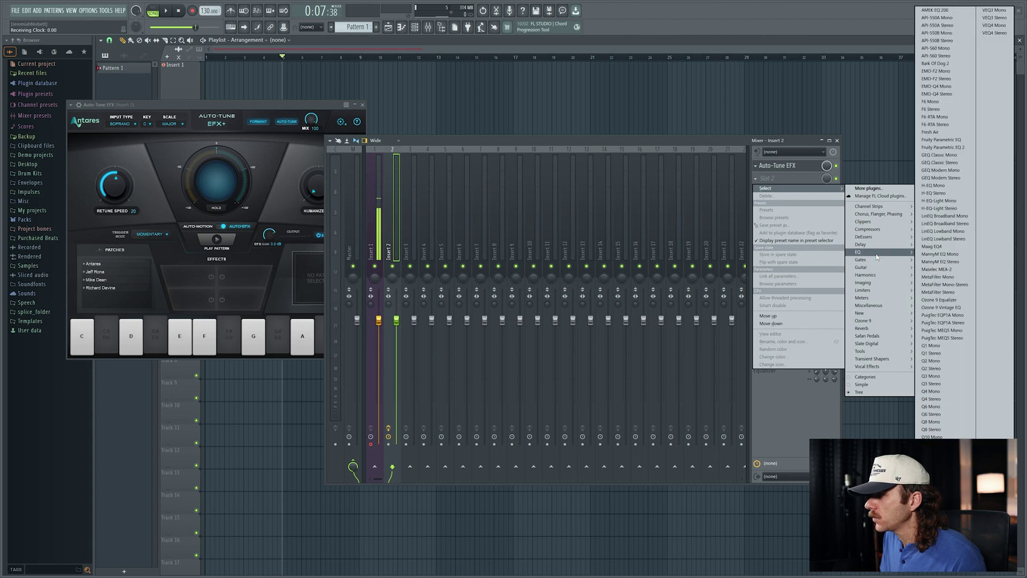
{"action": "left_click", "coordinate": [945, 132]}
{"action": "left_click", "coordinate": [768, 191]}
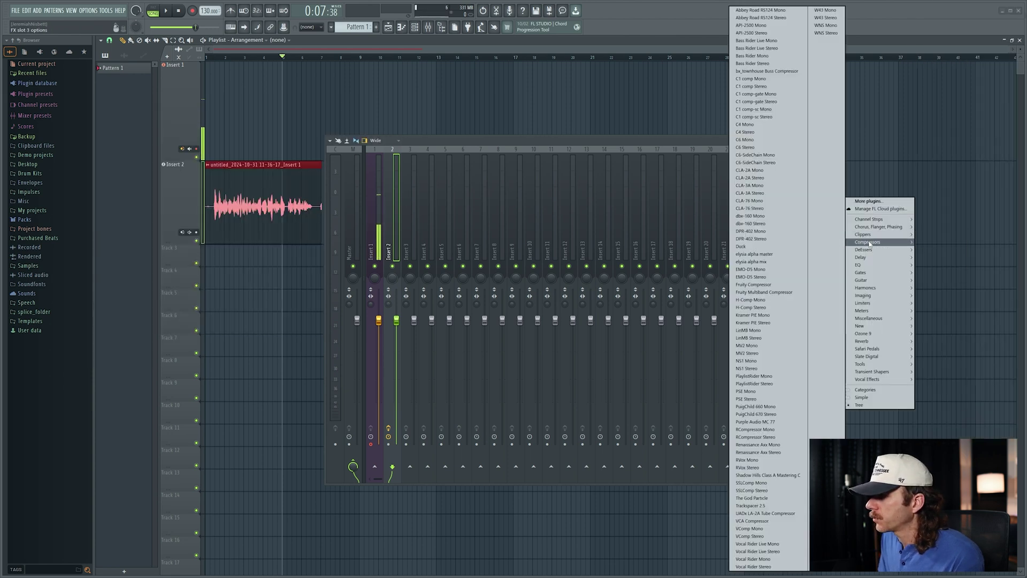
{"action": "mouse_move", "coordinate": [881, 242]}
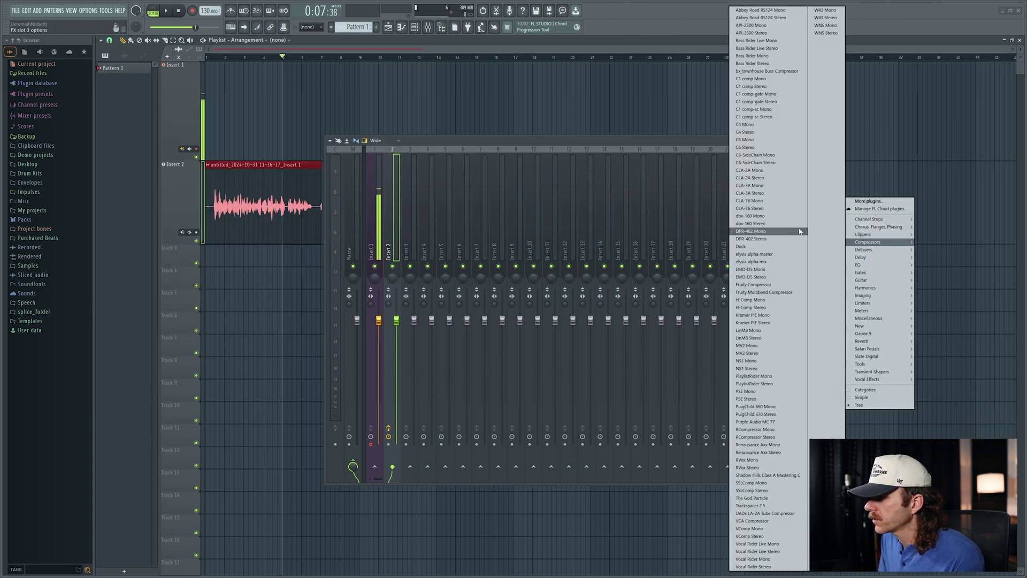
{"action": "left_click", "coordinate": [763, 206]}
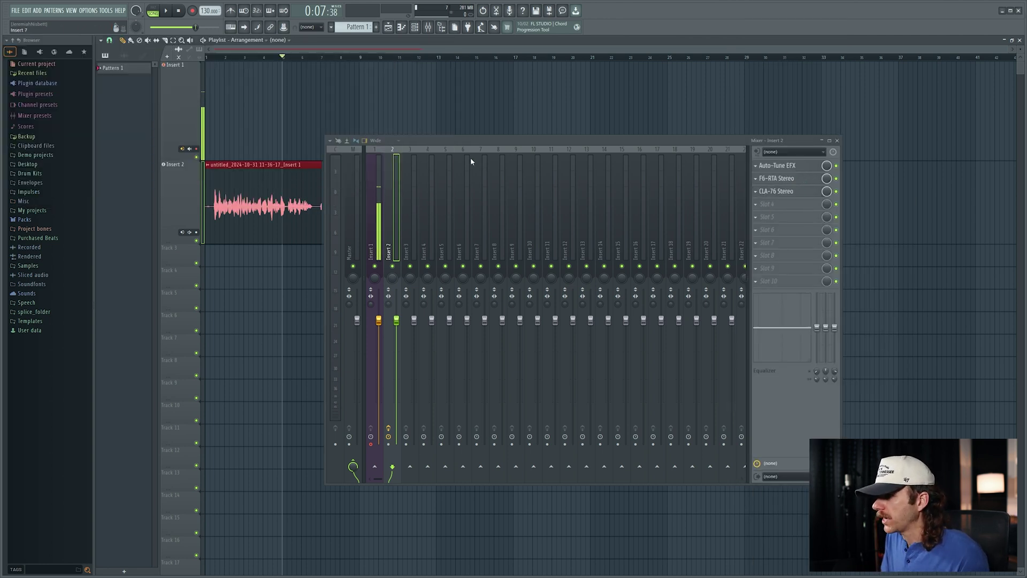
{"action": "left_click", "coordinate": [838, 140]}
Move the vocal clip to Insert 1 and back to Insert 2, view its settings, then move the playhead later.
{"action": "mouse_move", "coordinate": [238, 120]}
{"action": "left_mouse_down"}
{"action": "mouse_move", "coordinate": [239, 99]}
{"action": "mouse_move", "coordinate": [256, 120]}
{"action": "left_mouse_up"}
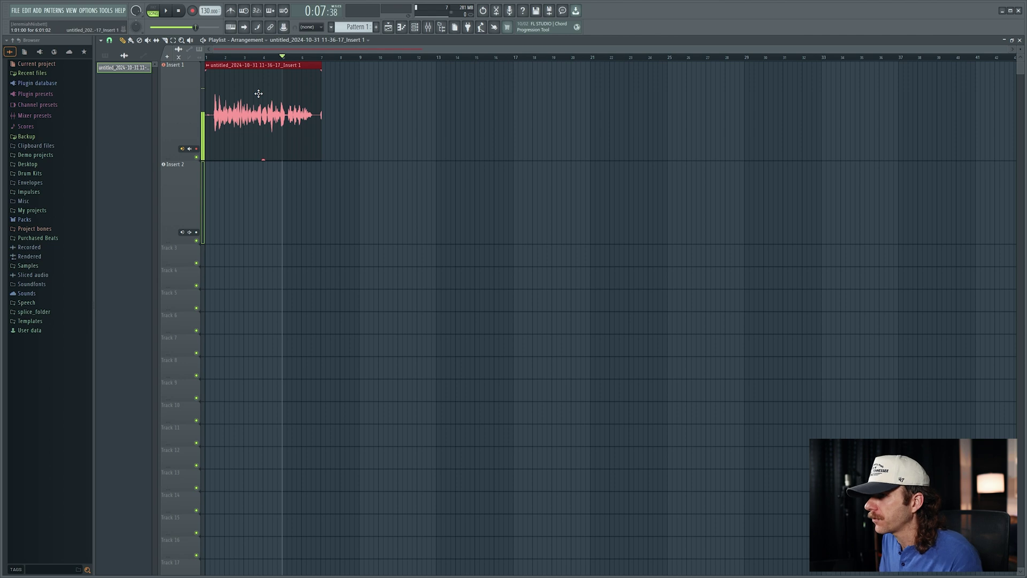
{"action": "left_click_drag", "start_coordinate": [230, 139], "coordinate": [220, 195]}
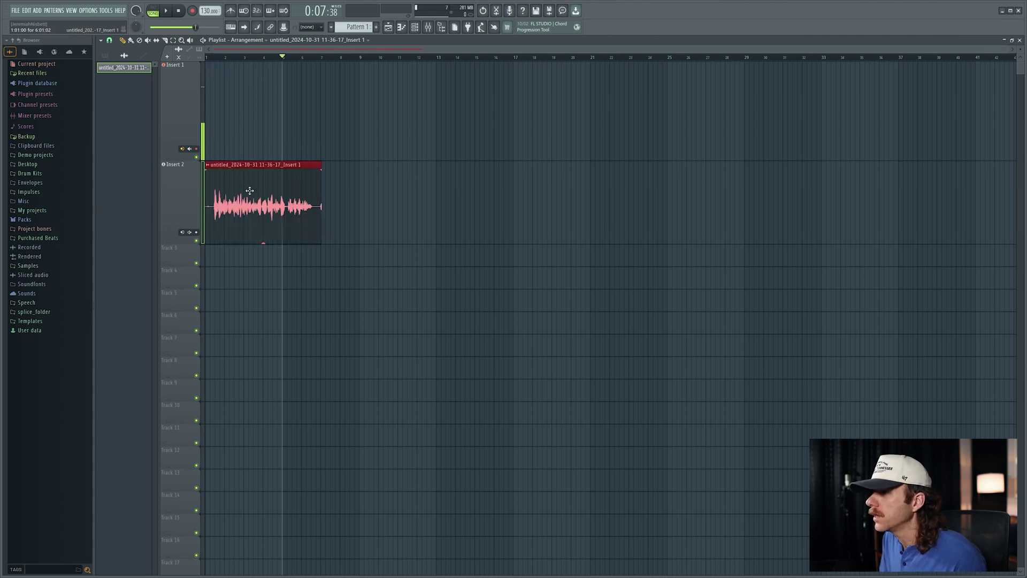
{"action": "double_click", "coordinate": [267, 196]}
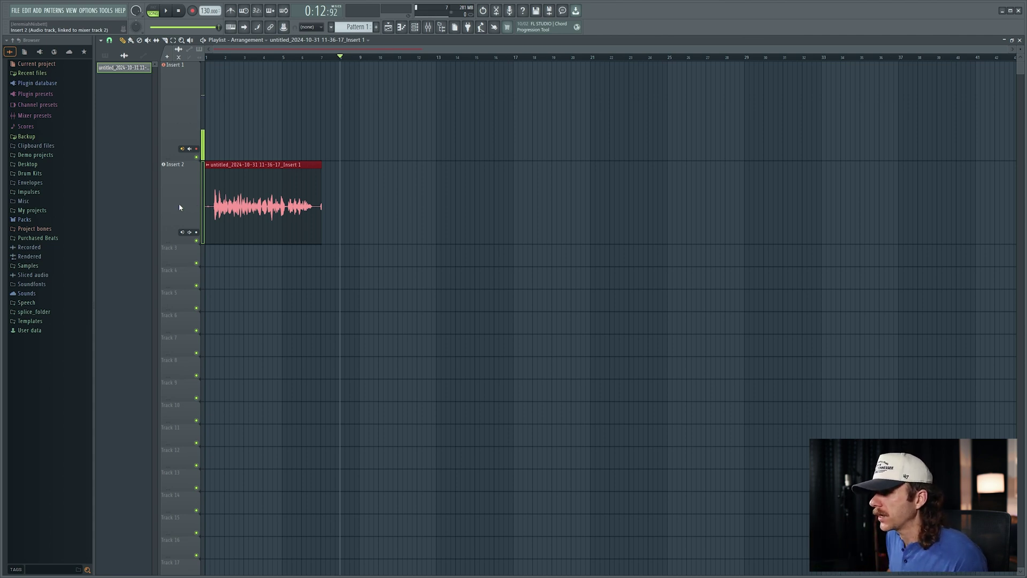
{"action": "left_click", "coordinate": [349, 57]}
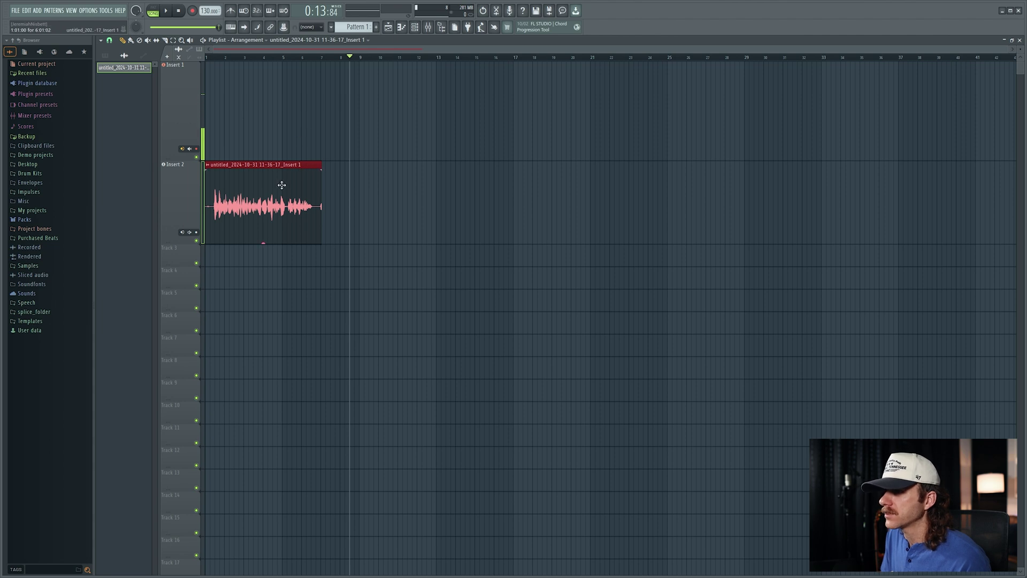
Put the playhead around bar 5 and start recording a second vocal take on Insert 1.
{"action": "left_click_drag", "start_coordinate": [330, 58], "coordinate": [290, 66]}
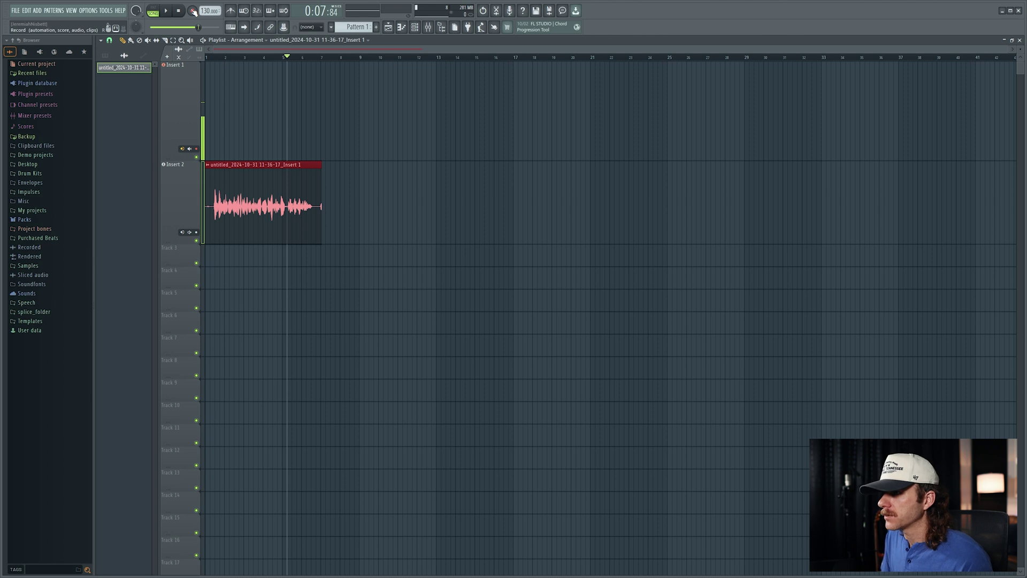
{"action": "left_click", "coordinate": [192, 11]}
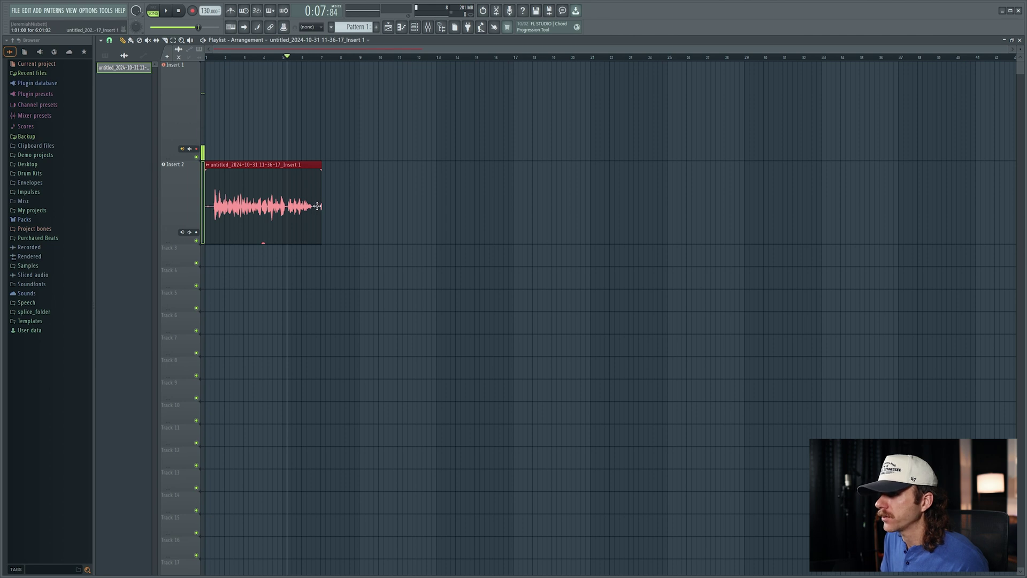
{"action": "key", "text": "space"}
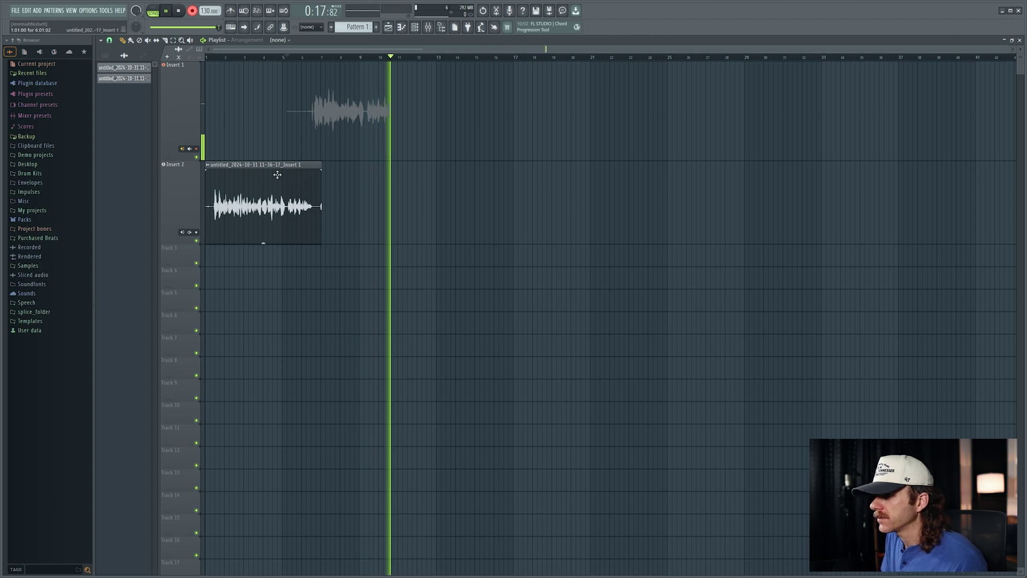
Stop recording, trim the first take's end and the new take's start, and shift the new take onto Insert 2.
{"action": "key", "text": "space"}
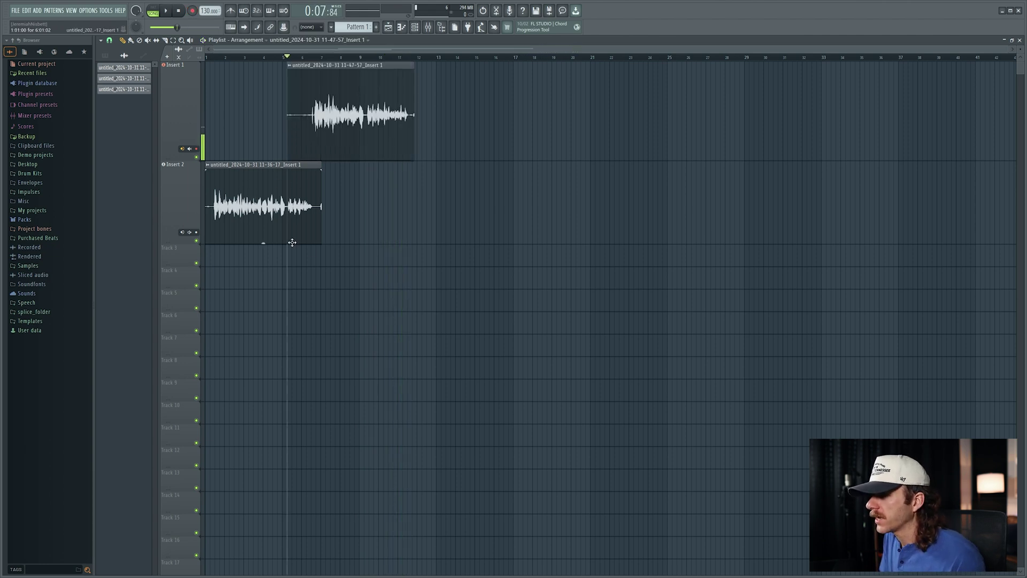
{"action": "left_click_drag", "start_coordinate": [321, 234], "coordinate": [312, 234]}
{"action": "left_click_drag", "start_coordinate": [289, 137], "coordinate": [312, 141]}
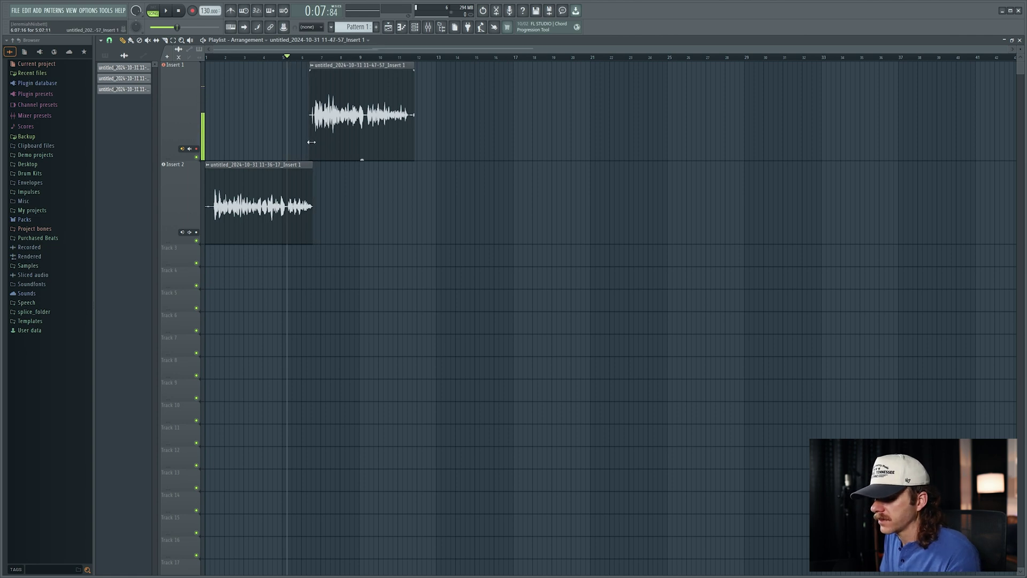
{"action": "left_click", "coordinate": [362, 124]}
{"action": "key", "text": "shift+Down"}
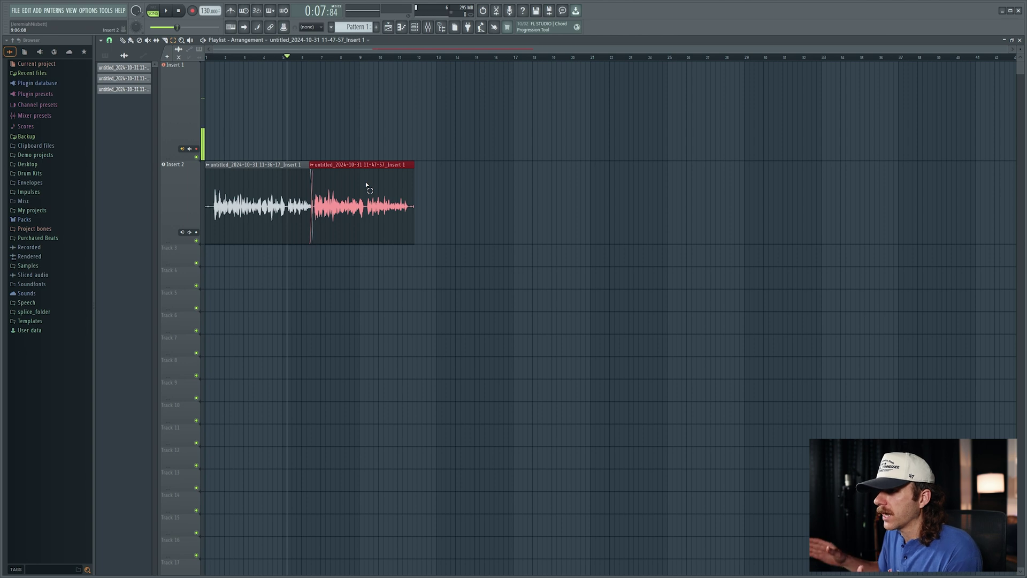
Turn on input monitoring for Insert 1, check its Analogue 1 input in the Mixer, then reopen its recording options.
{"action": "right_click", "coordinate": [195, 154]}
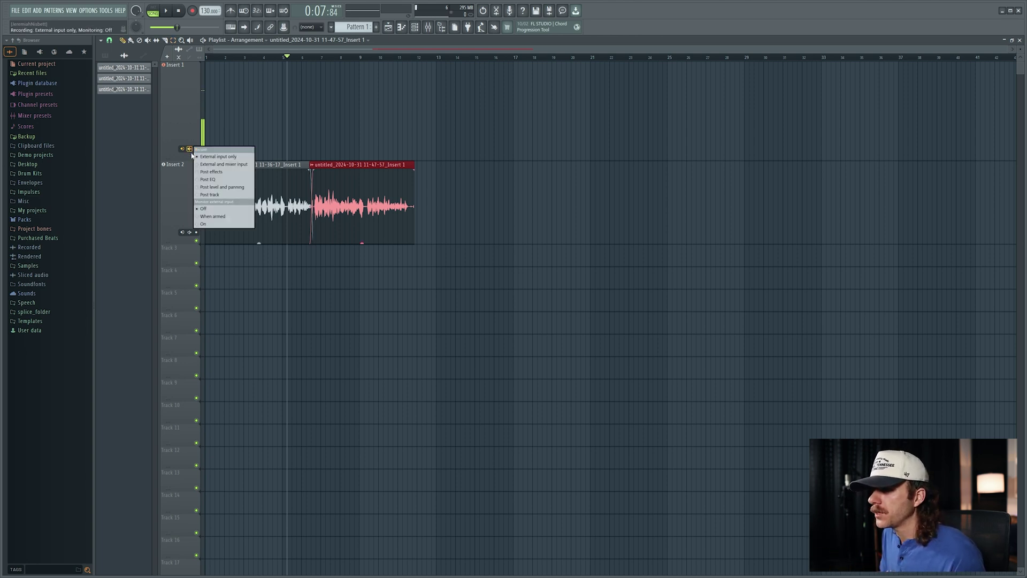
{"action": "left_click", "coordinate": [215, 224]}
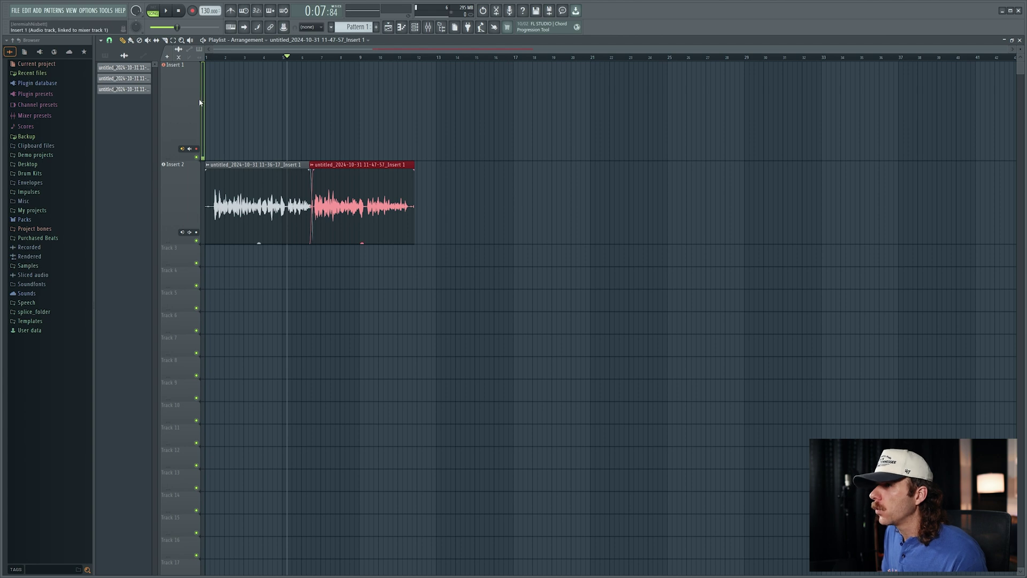
{"action": "left_click", "coordinate": [430, 27]}
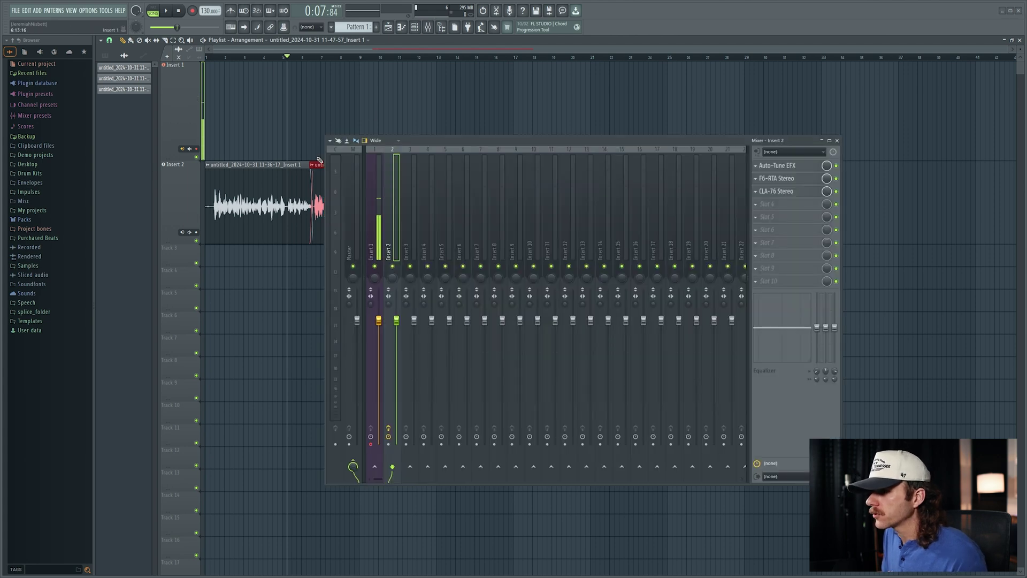
{"action": "left_click", "coordinate": [370, 173]}
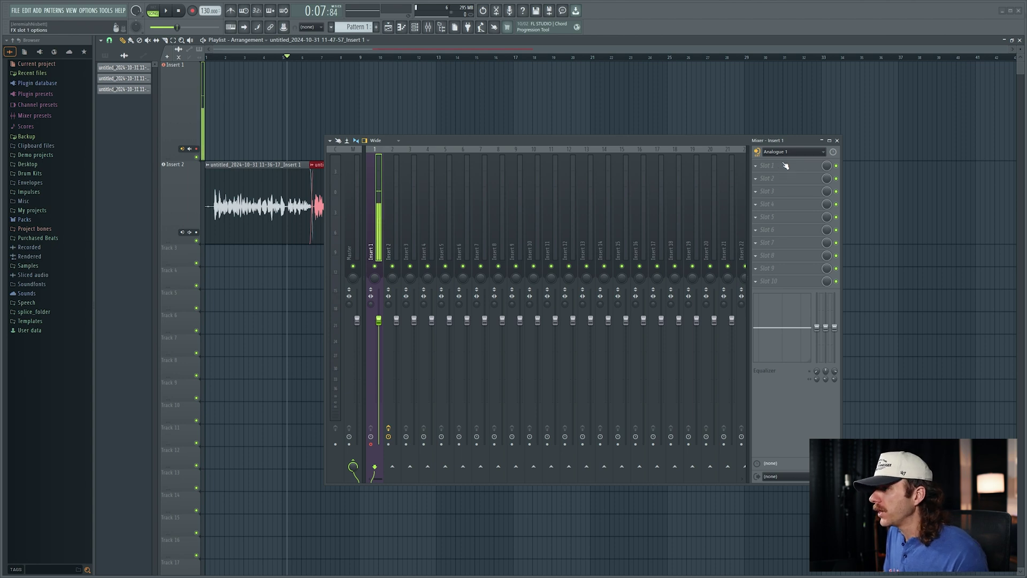
{"action": "left_click", "coordinate": [837, 140]}
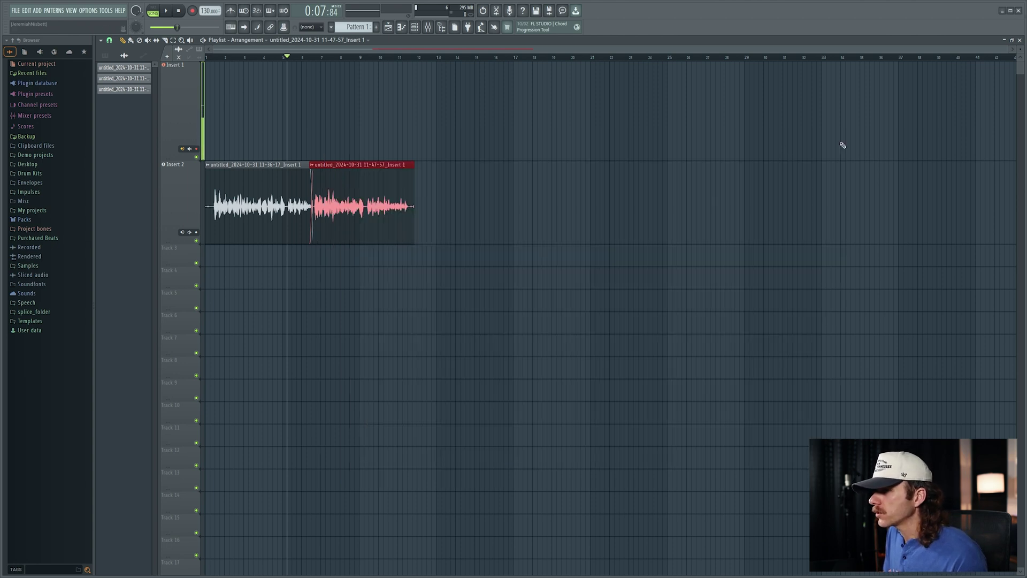
{"action": "left_click", "coordinate": [190, 149]}
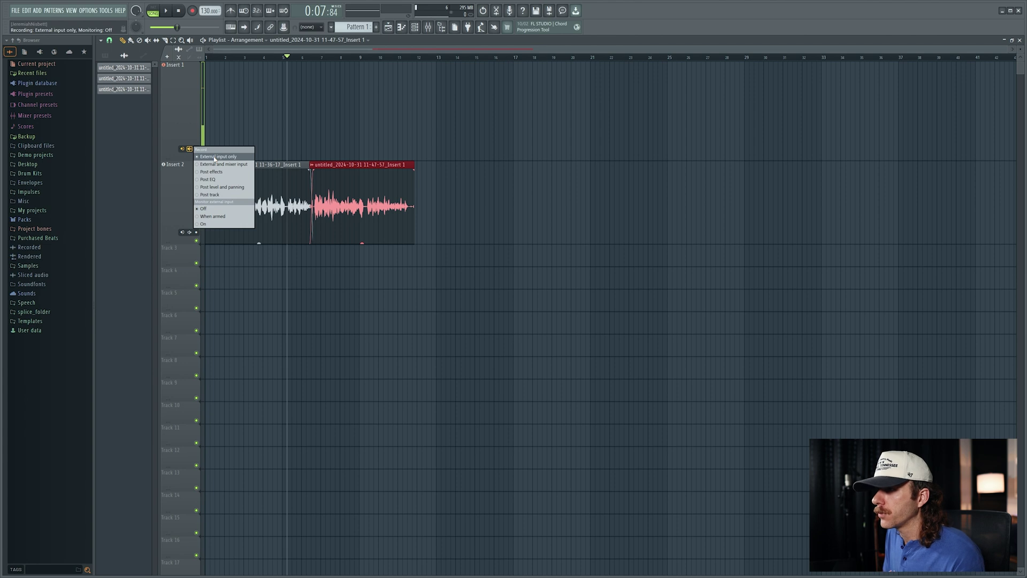